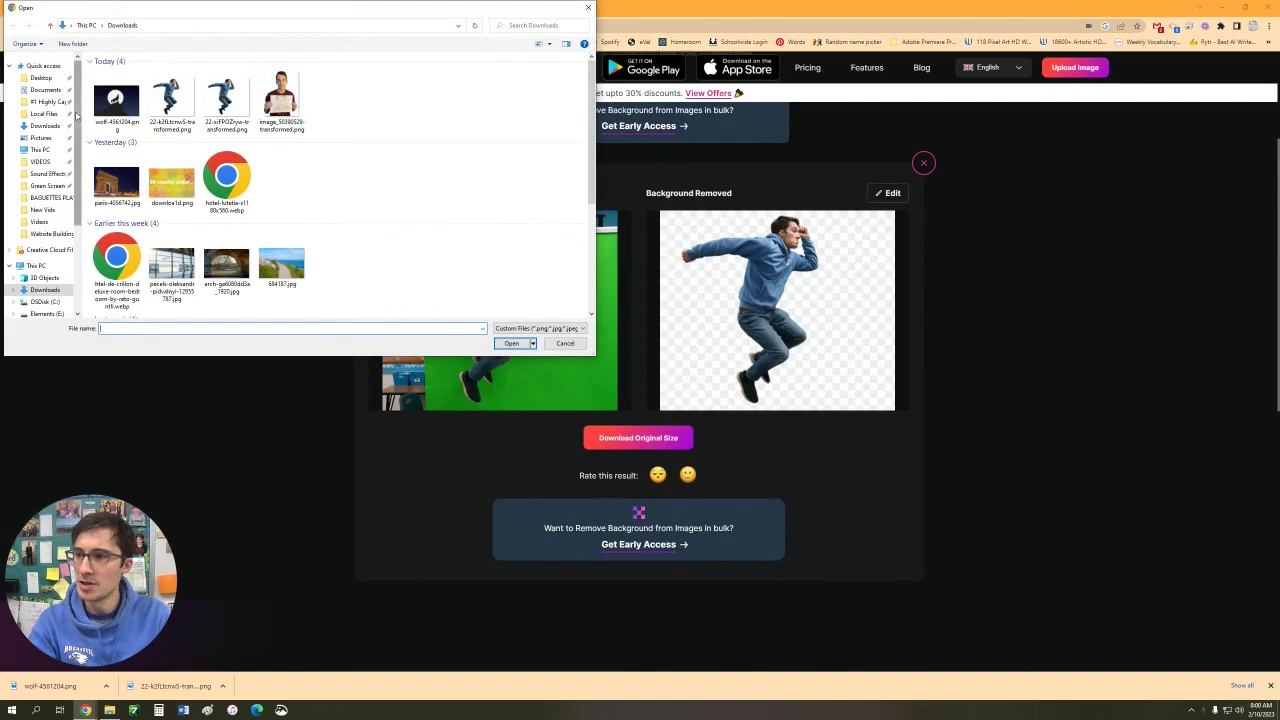
Show the Desktop folder in the Open dialog to find 22.jpg.
click(48, 79)
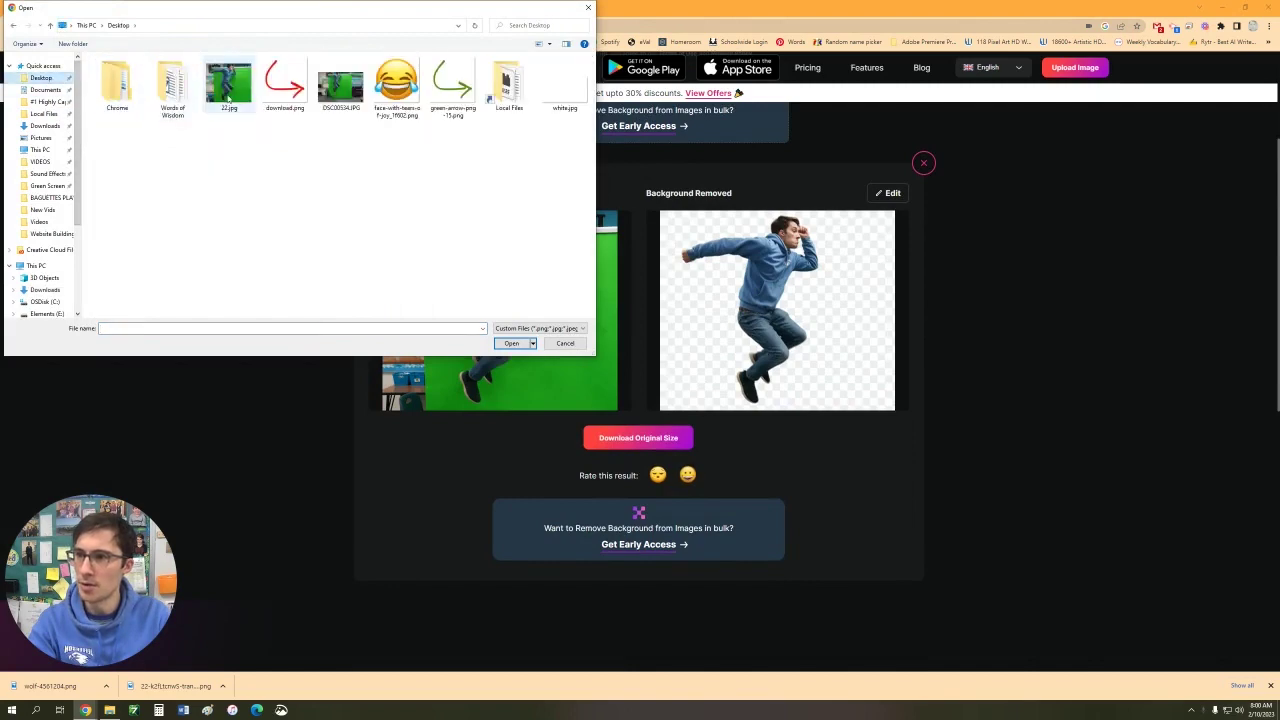
Upload 22.jpg and download the original-size background-removed jumping-man PNG.
double_click(230, 92)
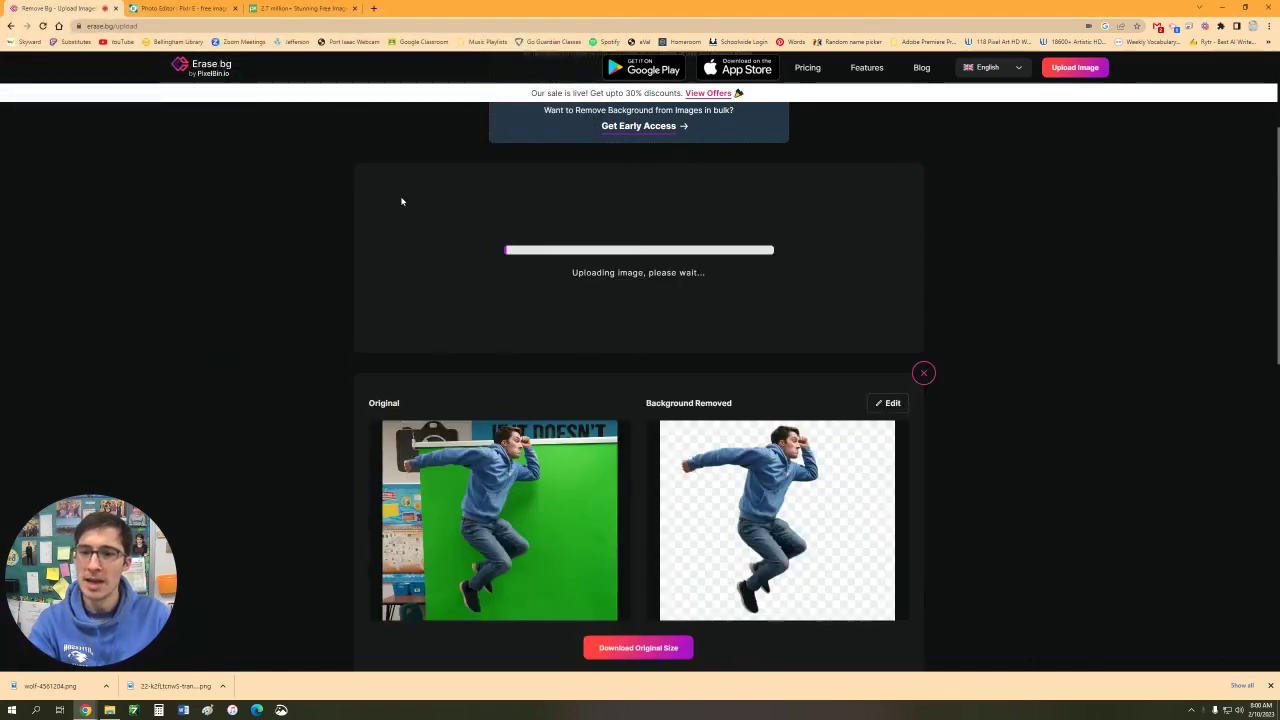
scroll(834, 343, up, 1)
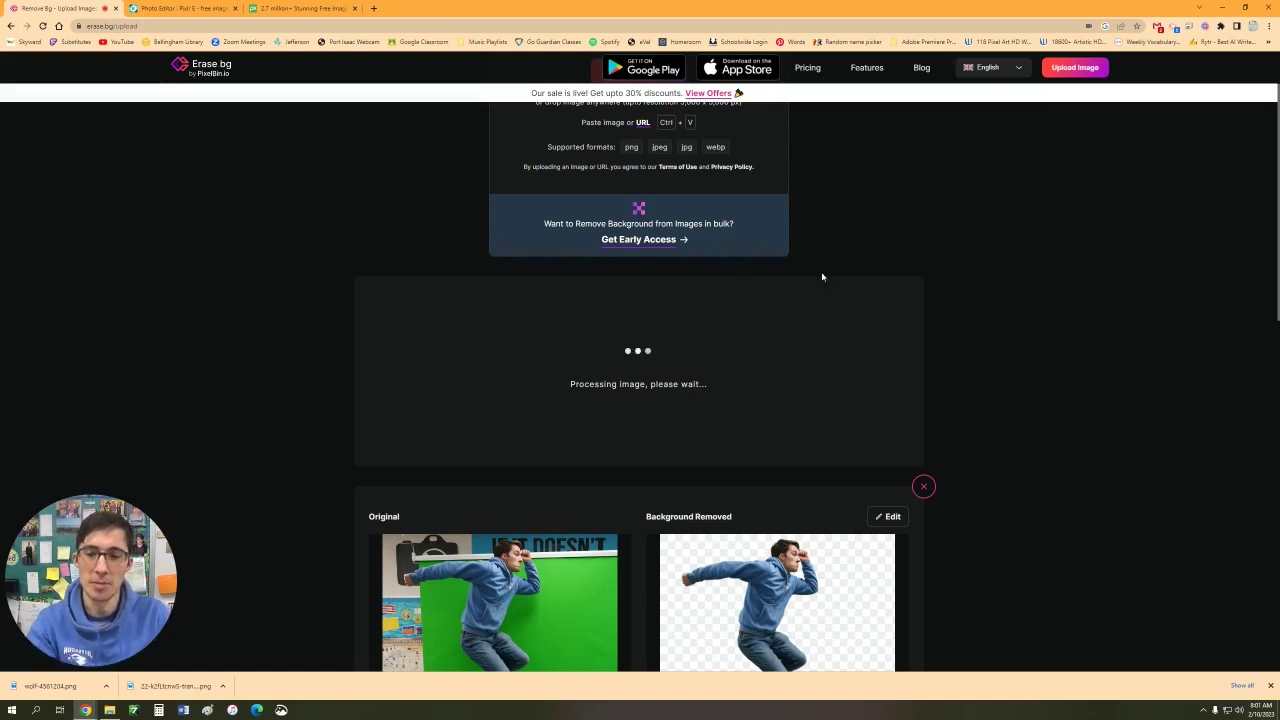
scroll(867, 240, down, 1)
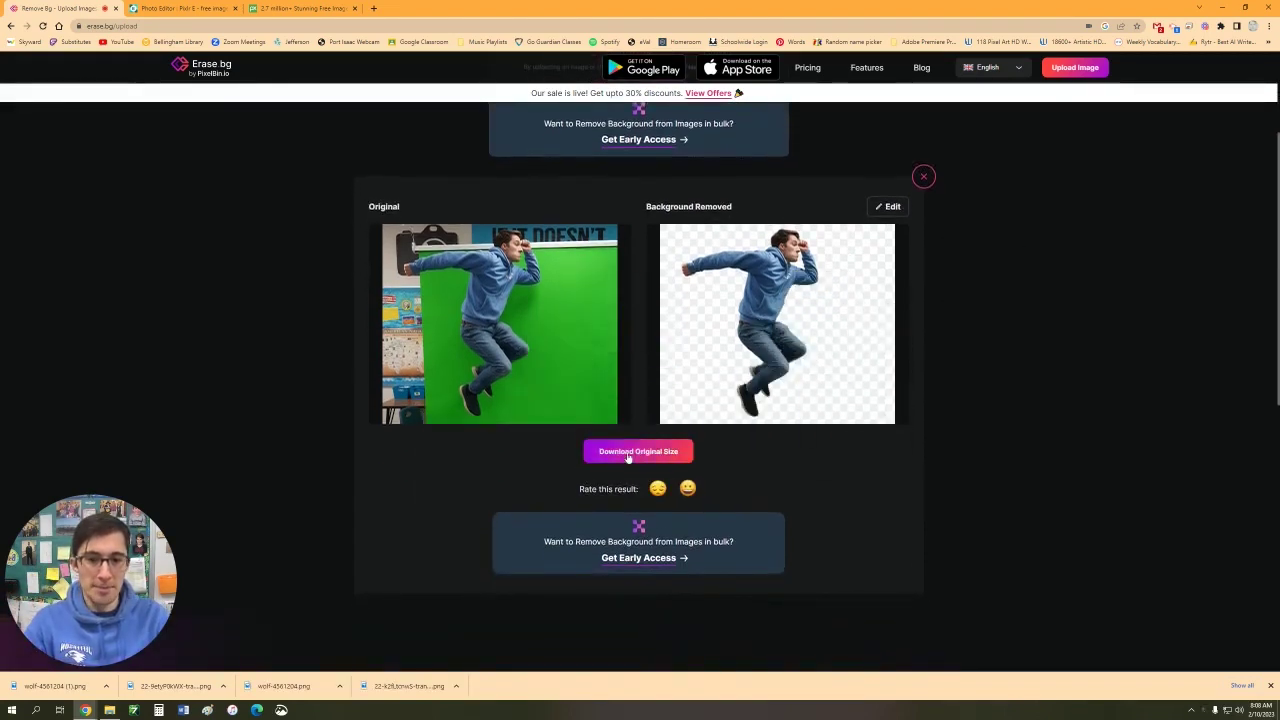
click(628, 453)
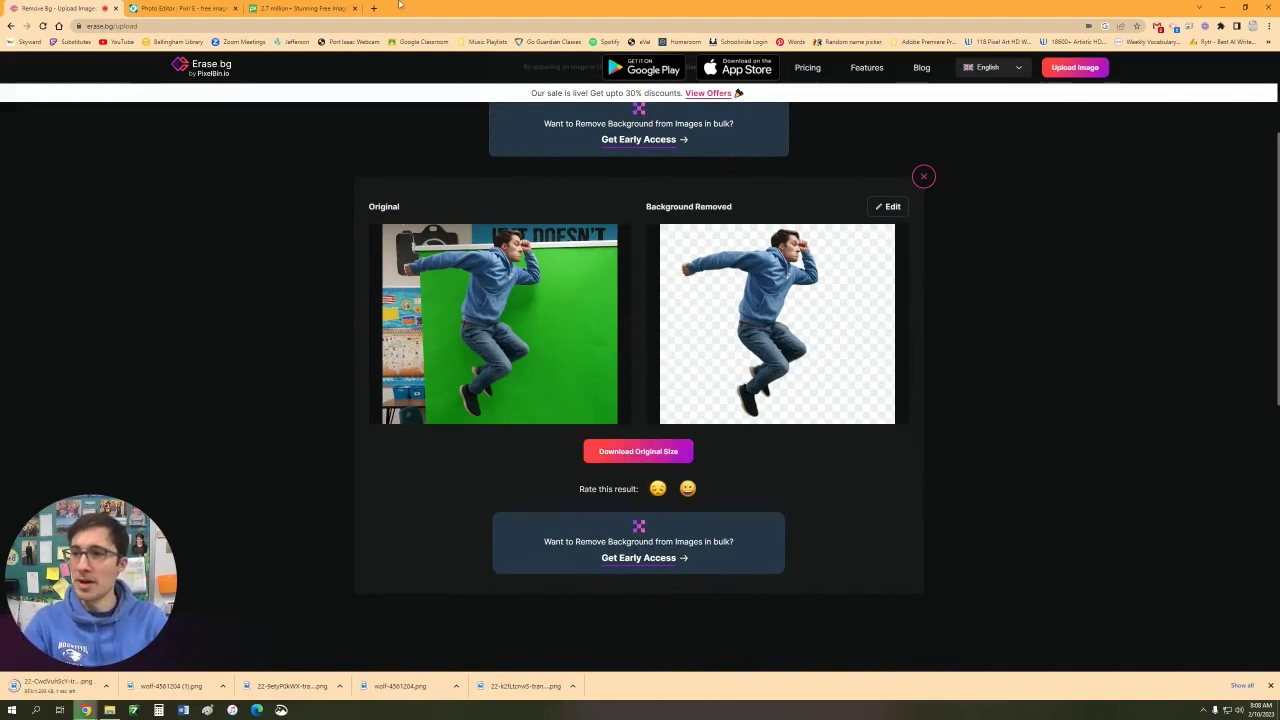
click(331, 5)
Search Pixabay for 'nighttime' images.
click(540, 232)
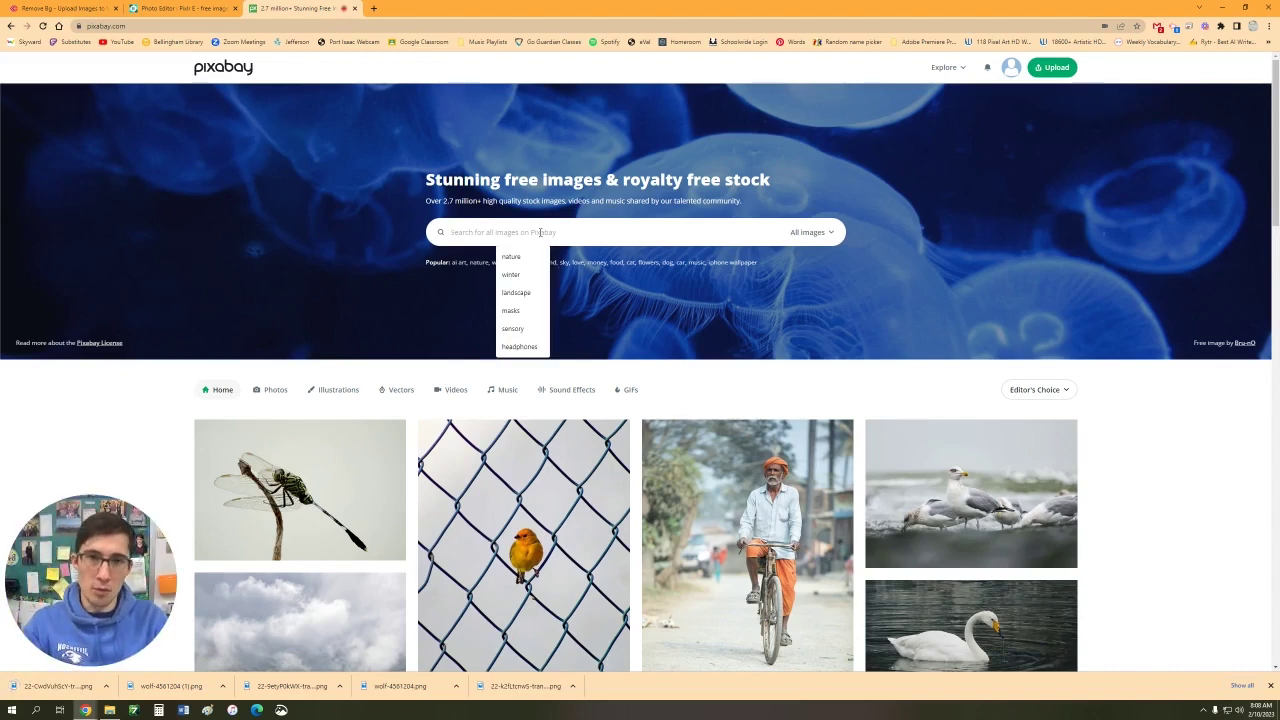
text(nighttime)
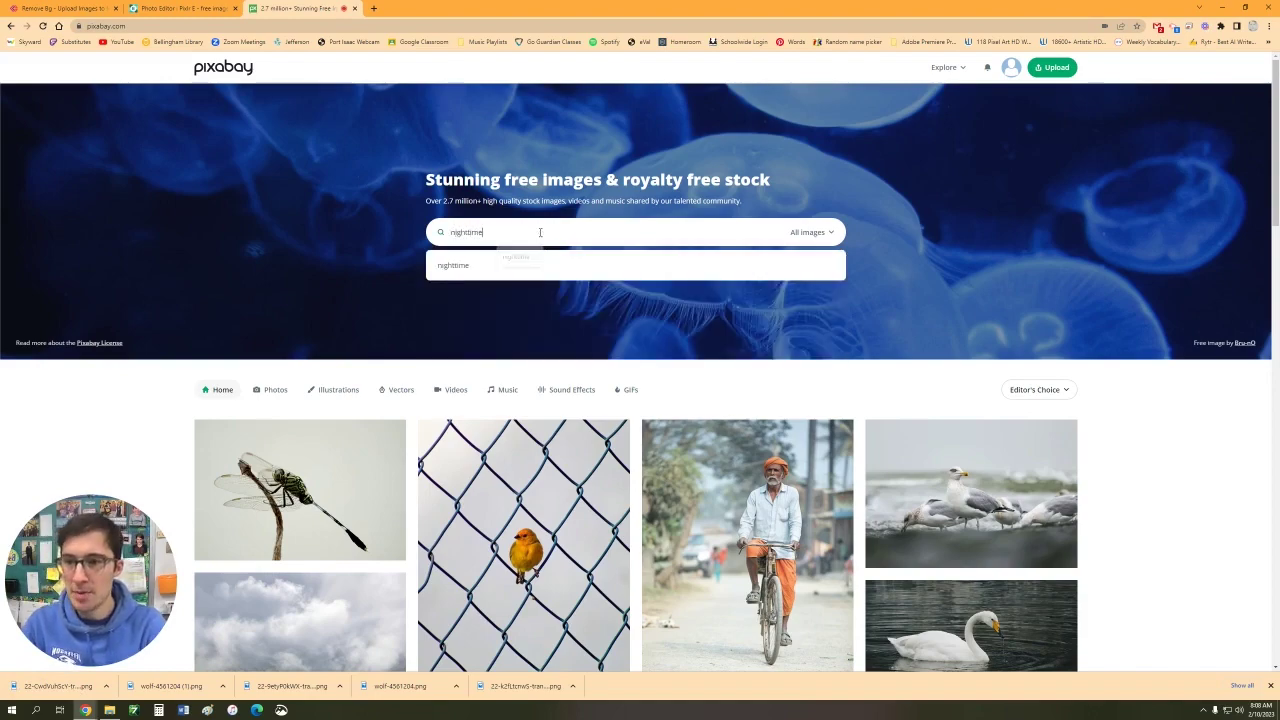
key(Return)
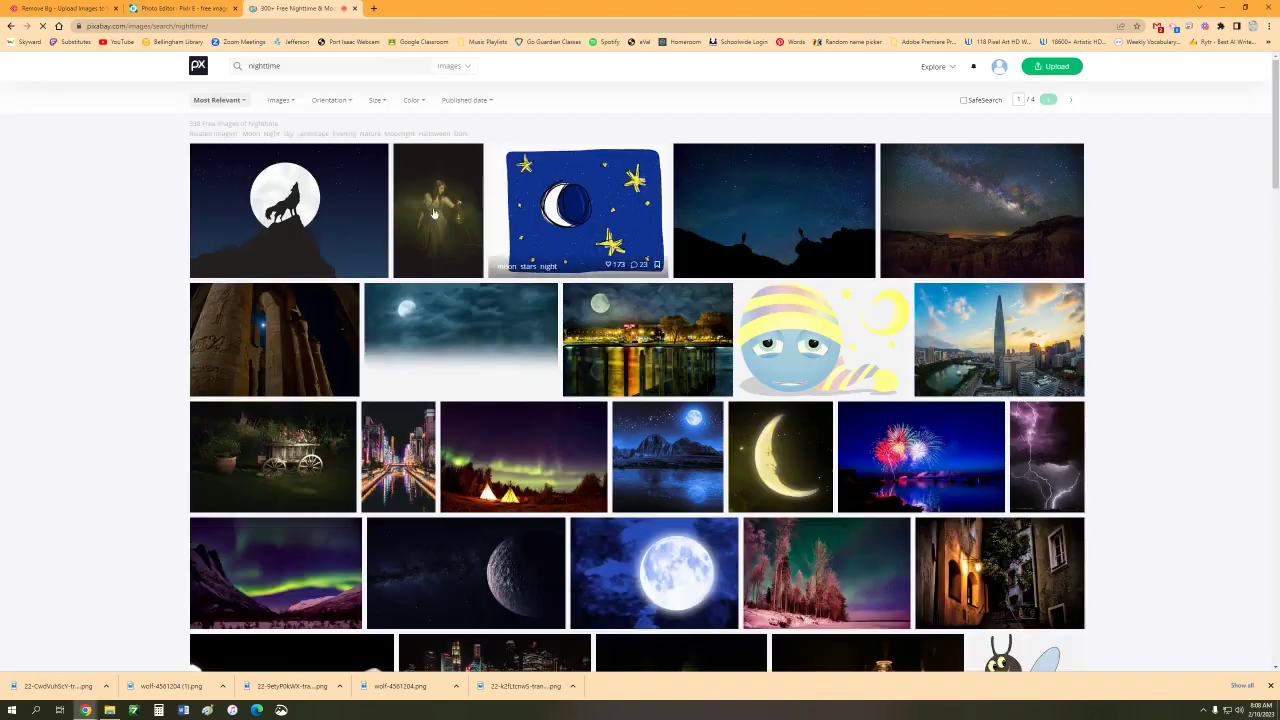
Download the wolf-howling-at-the-moon image as a 1920×1301 PNG.
click(366, 215)
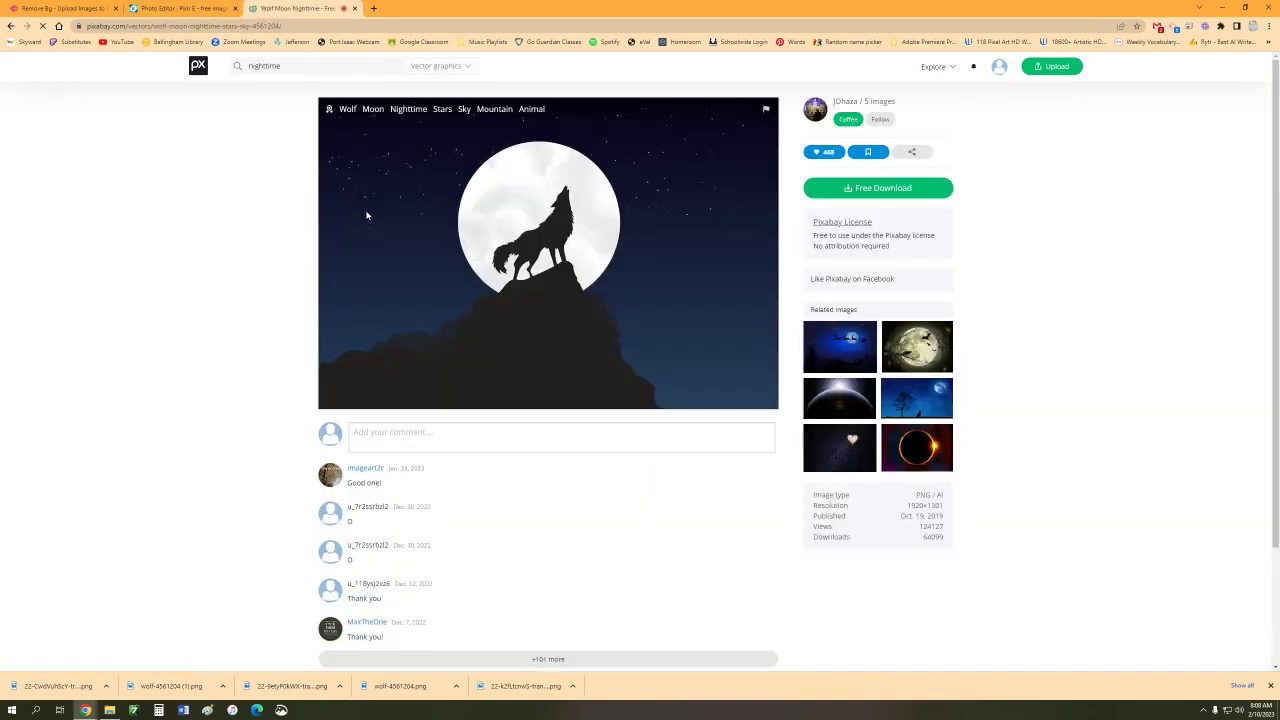
click(878, 188)
click(820, 246)
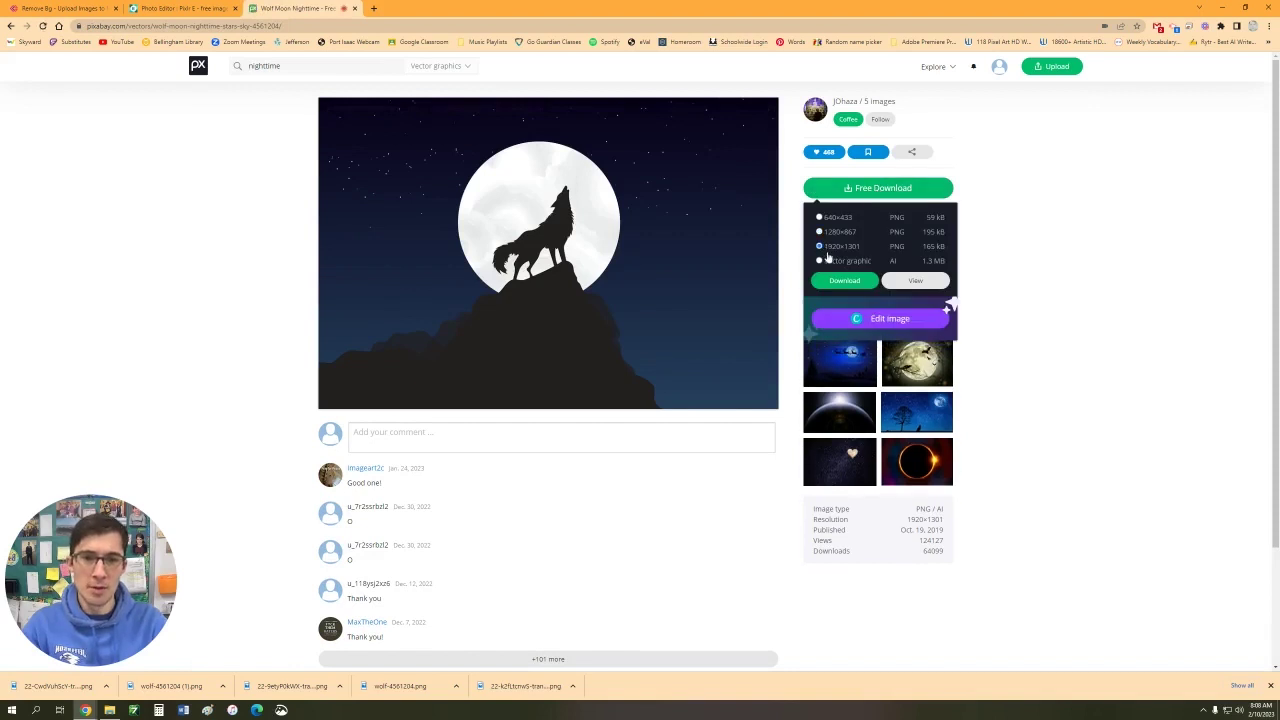
click(844, 281)
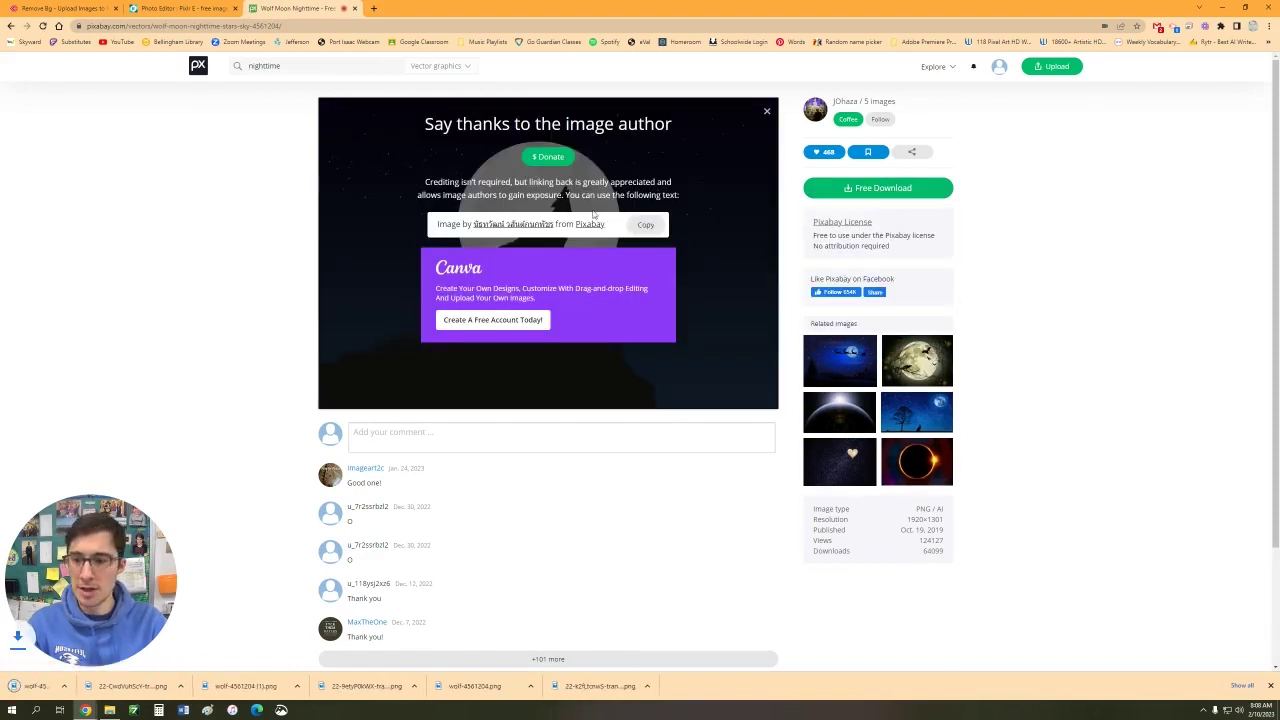
Open wolf-4561204 (2).png from Downloads in Pixlr E.
click(198, 7)
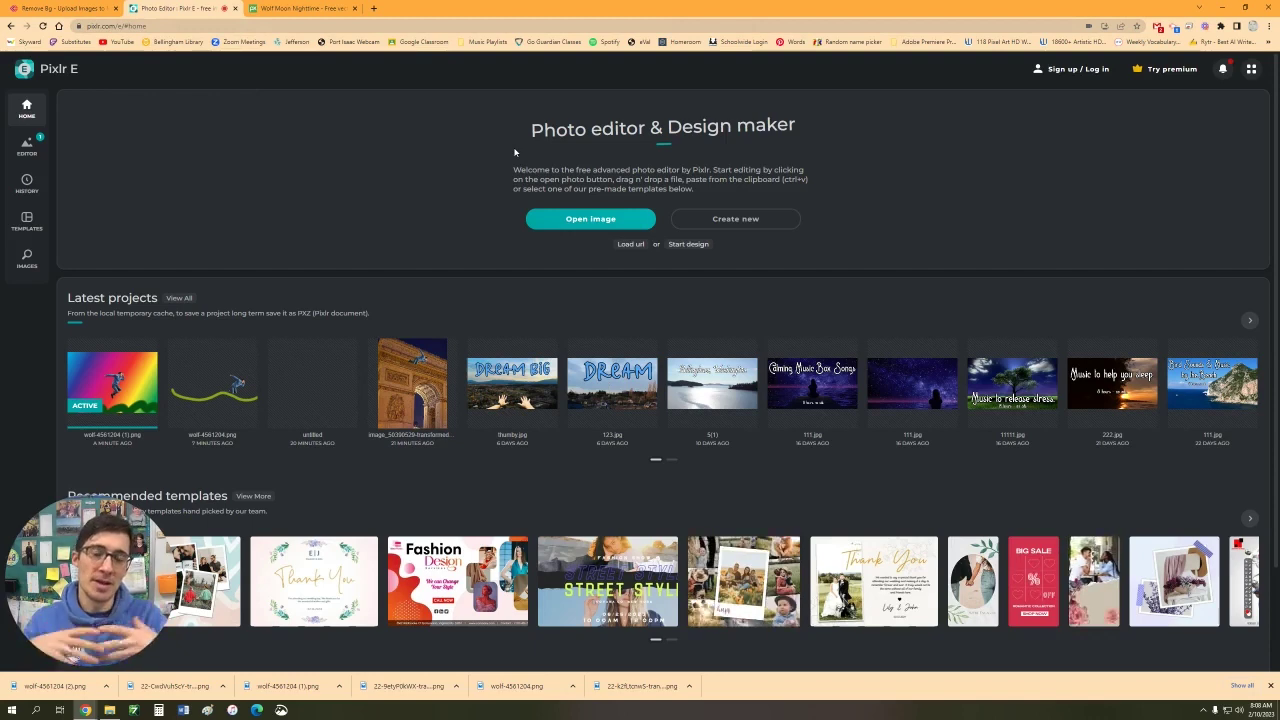
click(591, 219)
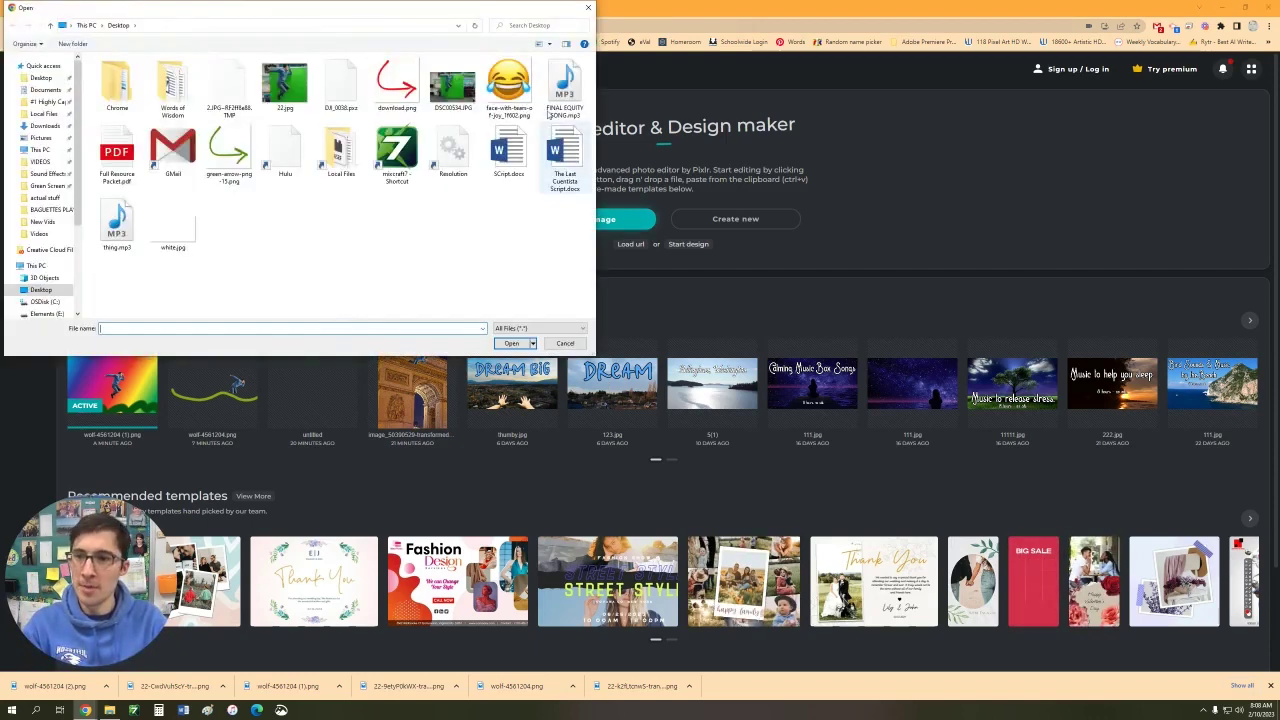
click(45, 125)
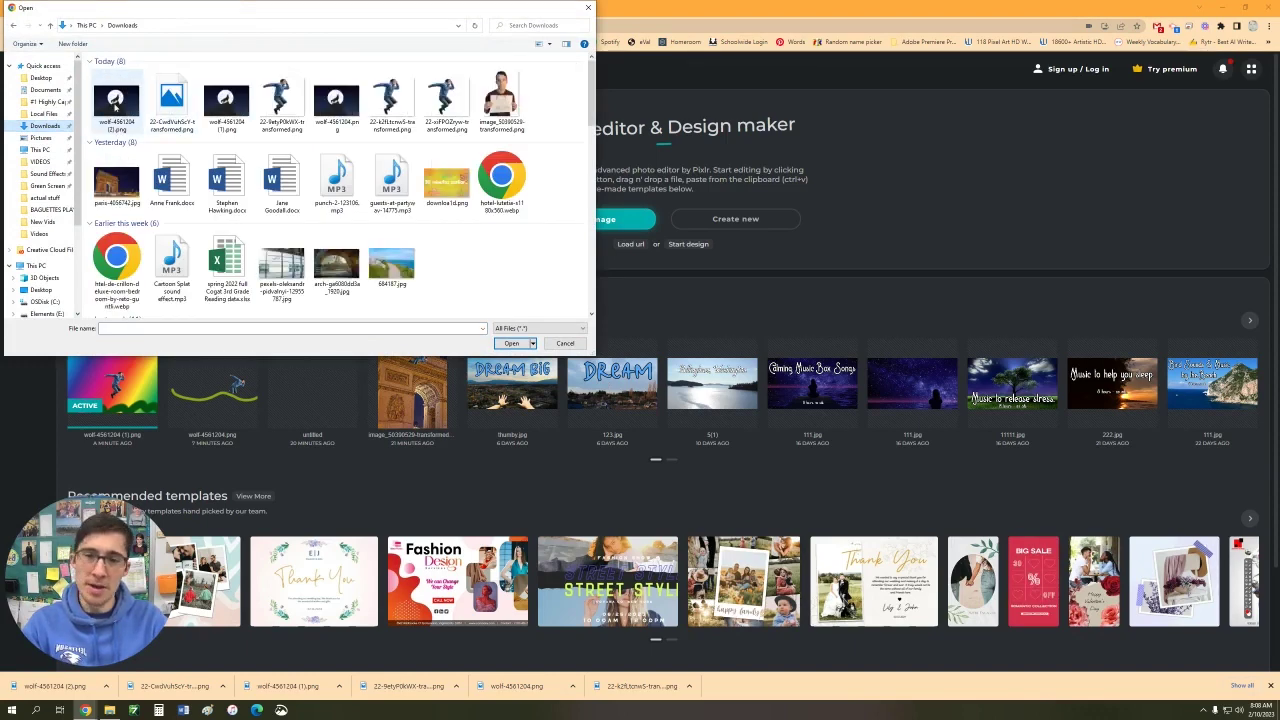
double_click(117, 104)
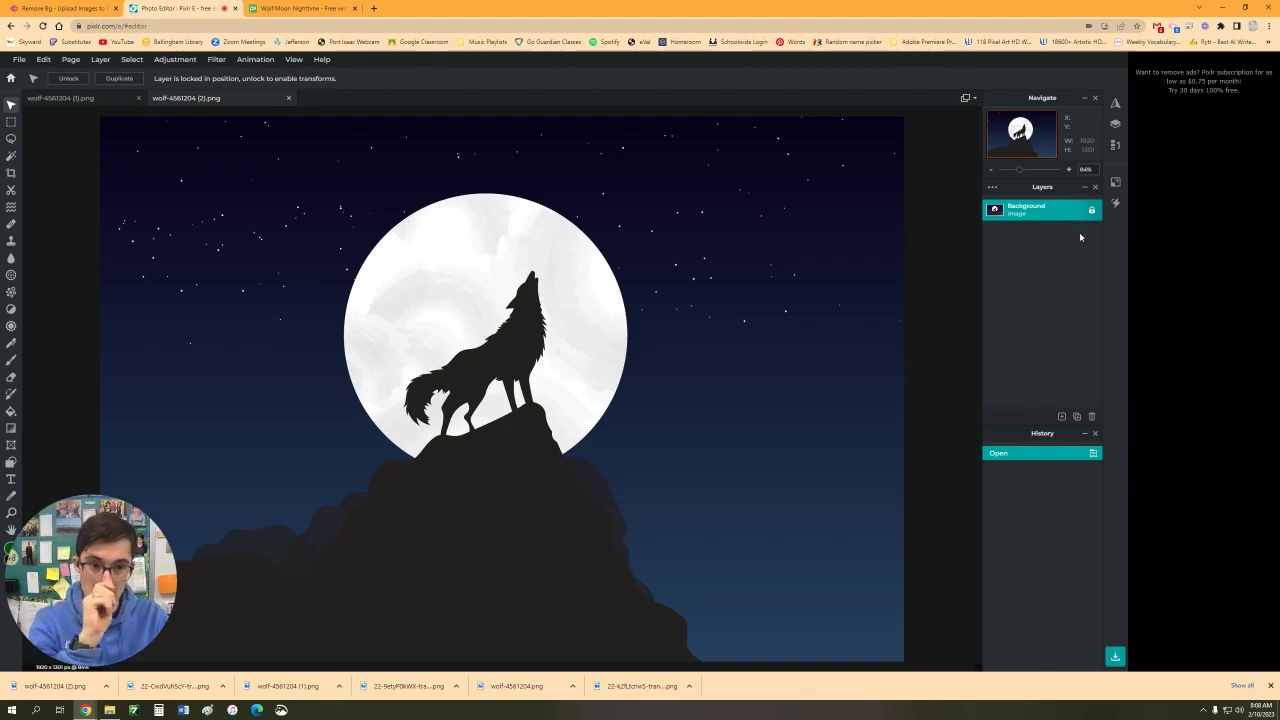
Add the jumping-man cut-out PNG as a new image layer.
click(1062, 417)
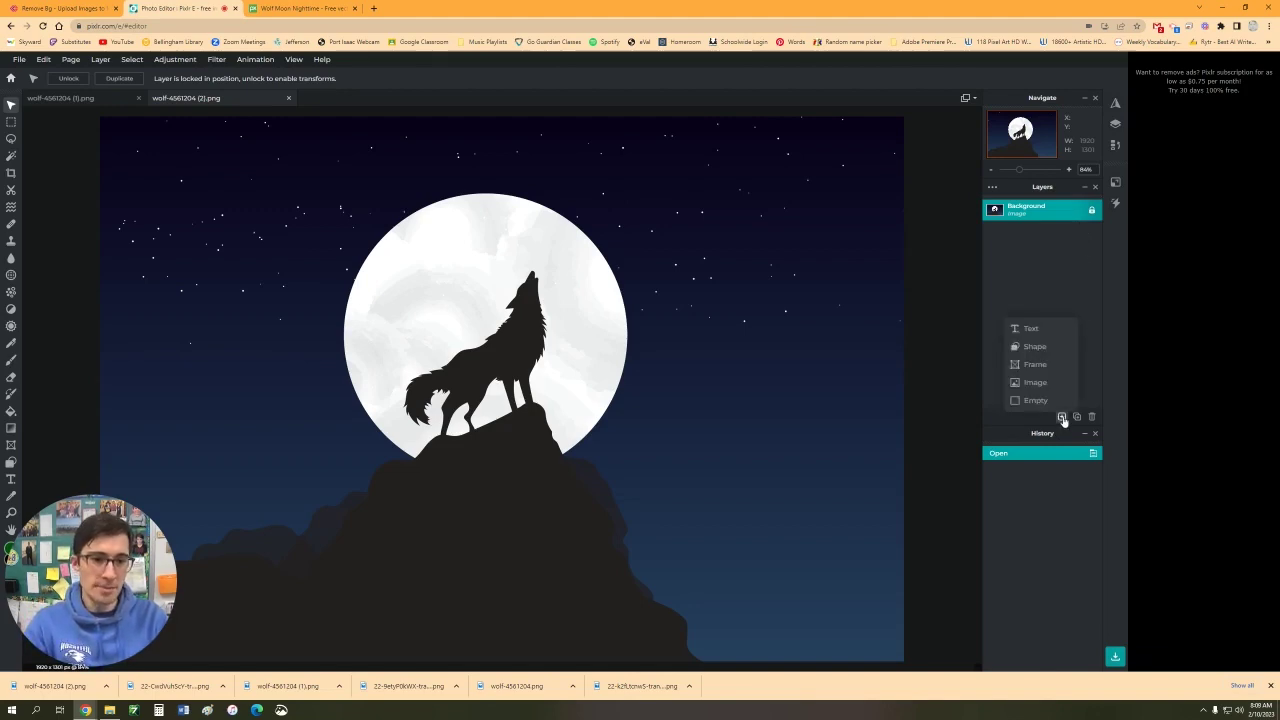
click(1035, 383)
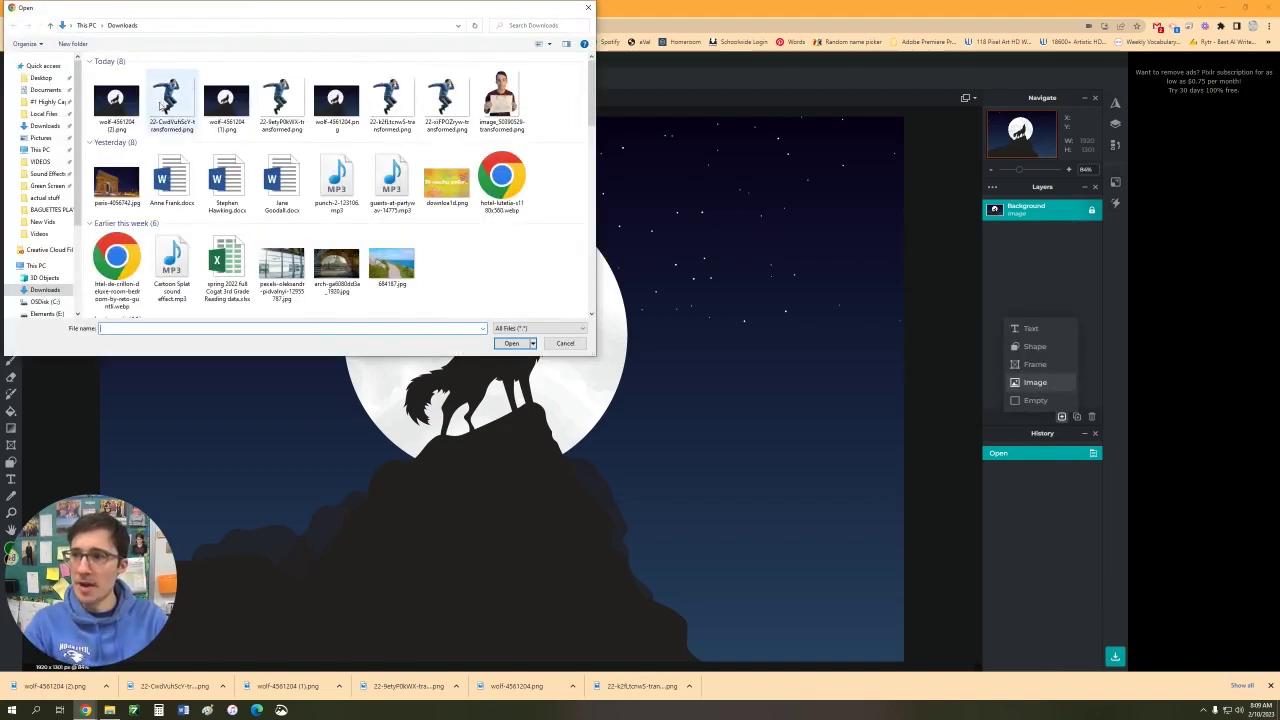
double_click(162, 105)
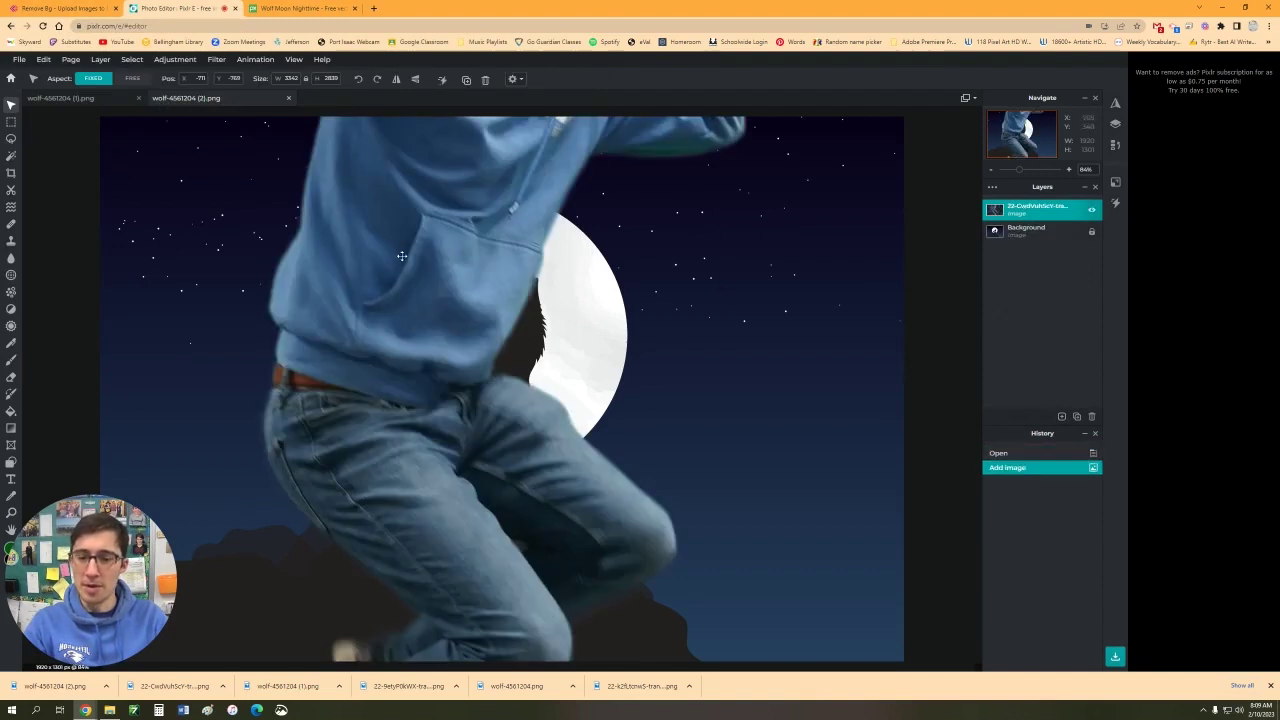
Shrink the man, place him right of the moon, and tilt him about 40° clockwise.
drag(395, 220, 689, 499)
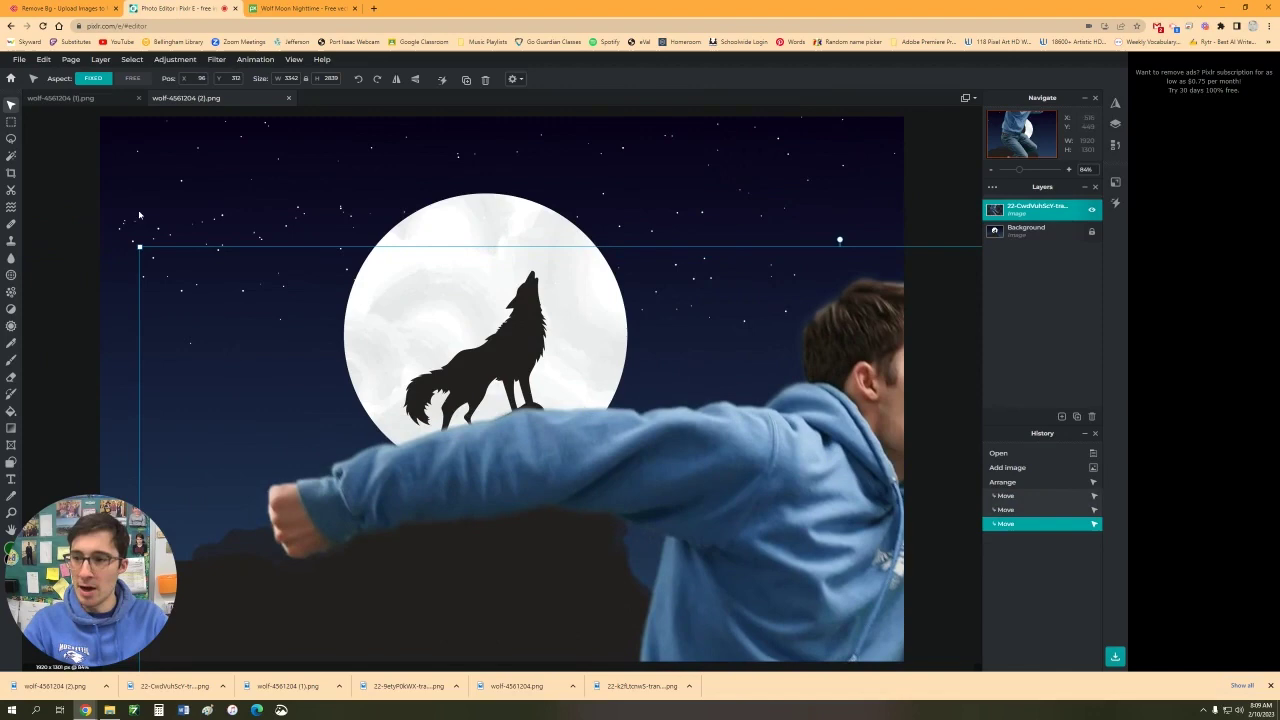
drag(140, 246, 434, 241)
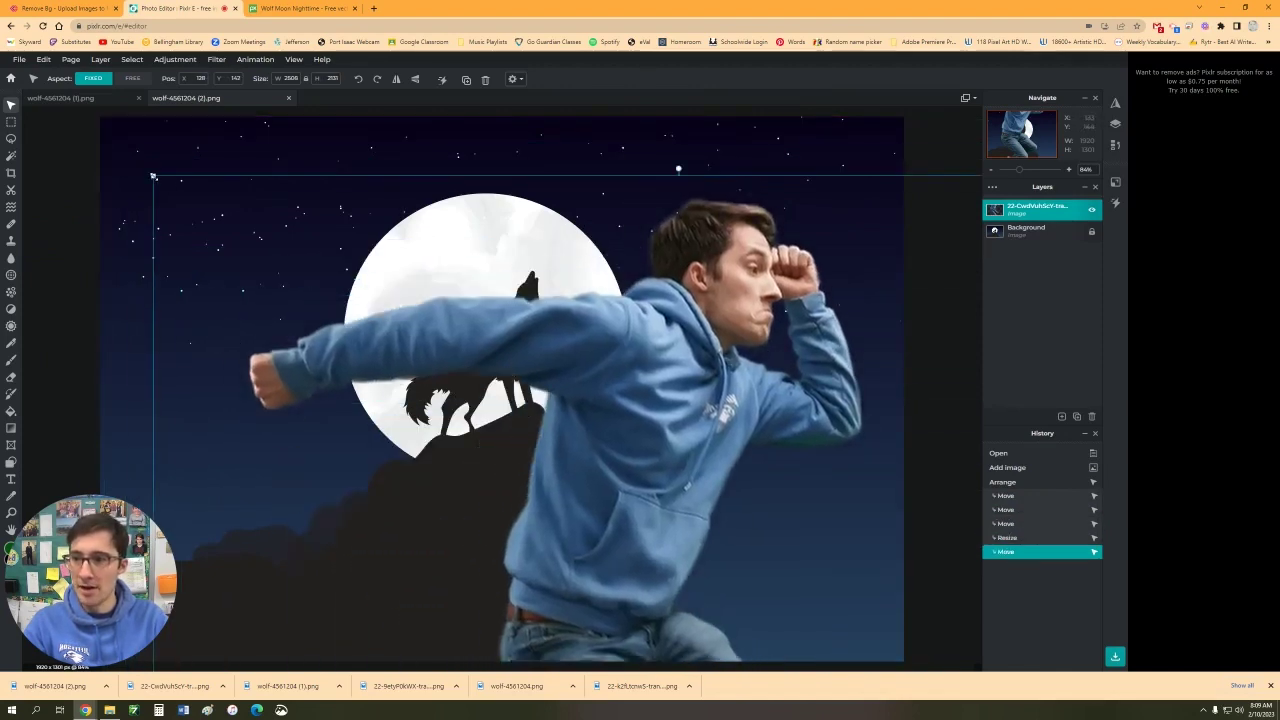
drag(153, 176, 549, 514)
drag(716, 566, 363, 235)
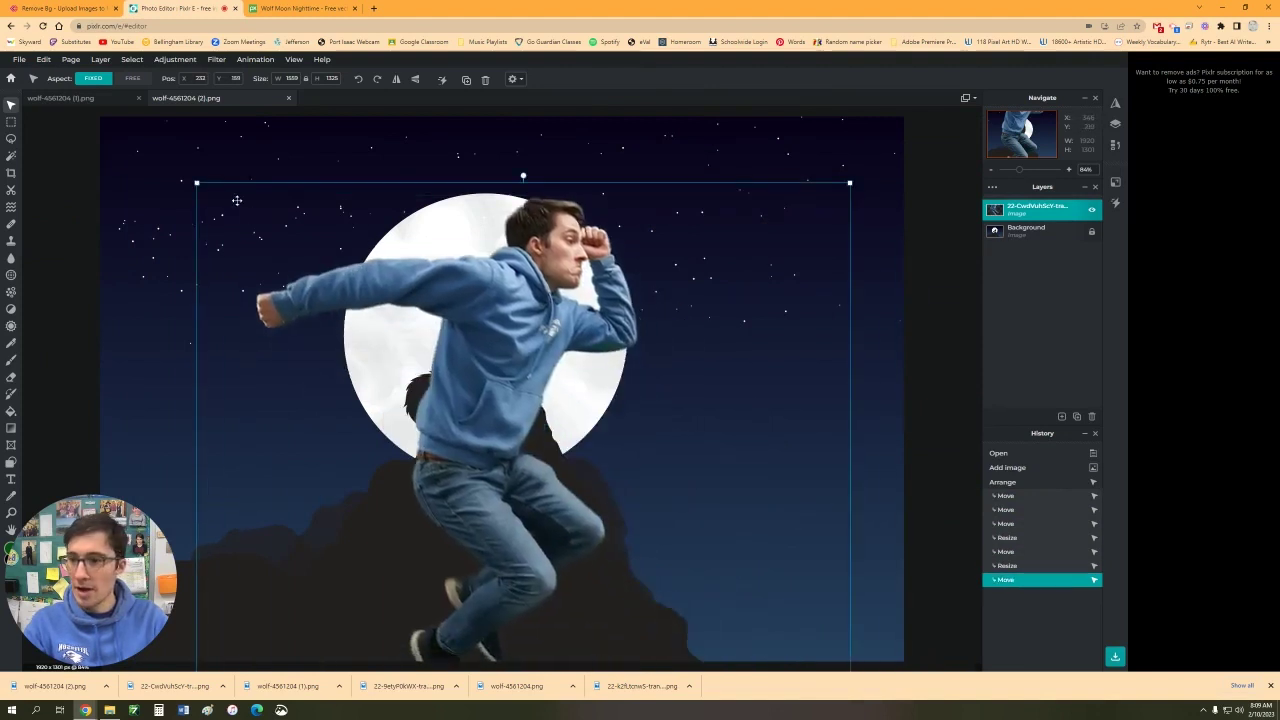
drag(196, 182, 493, 332)
drag(594, 404, 664, 428)
drag(654, 348, 710, 365)
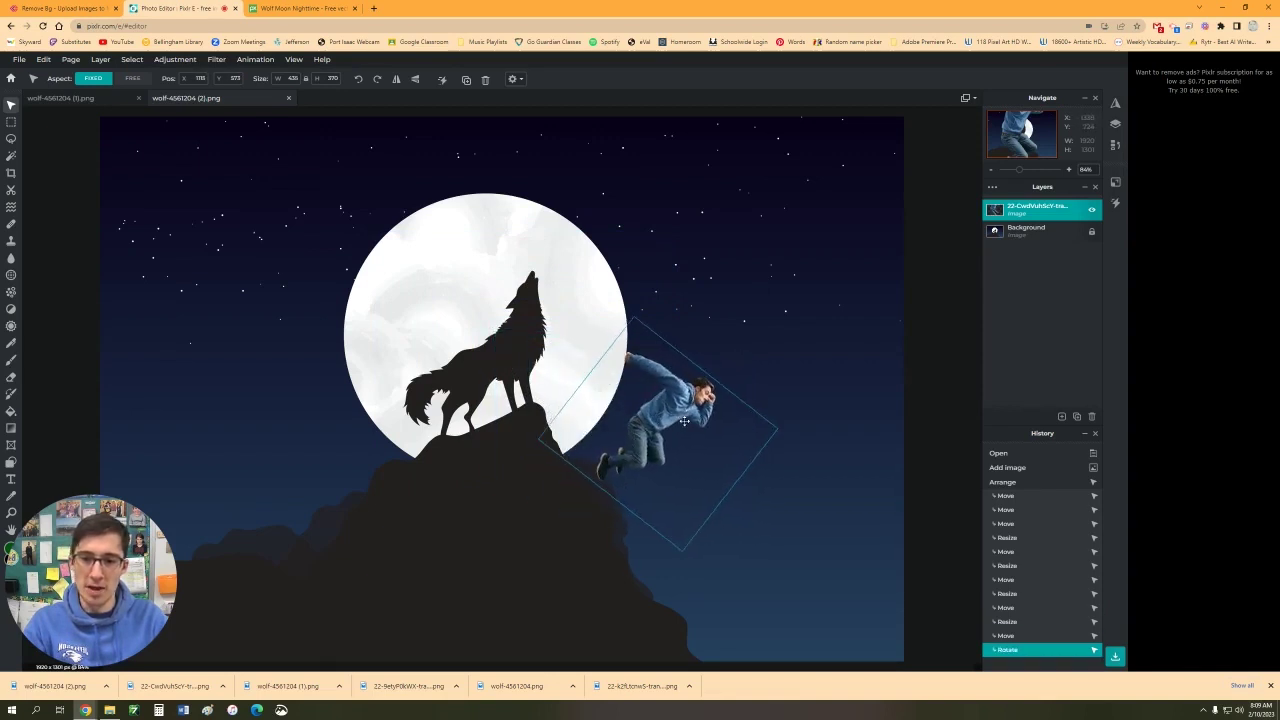
Browse the colour adjustments and toggle between the background and man layers.
click(800, 323)
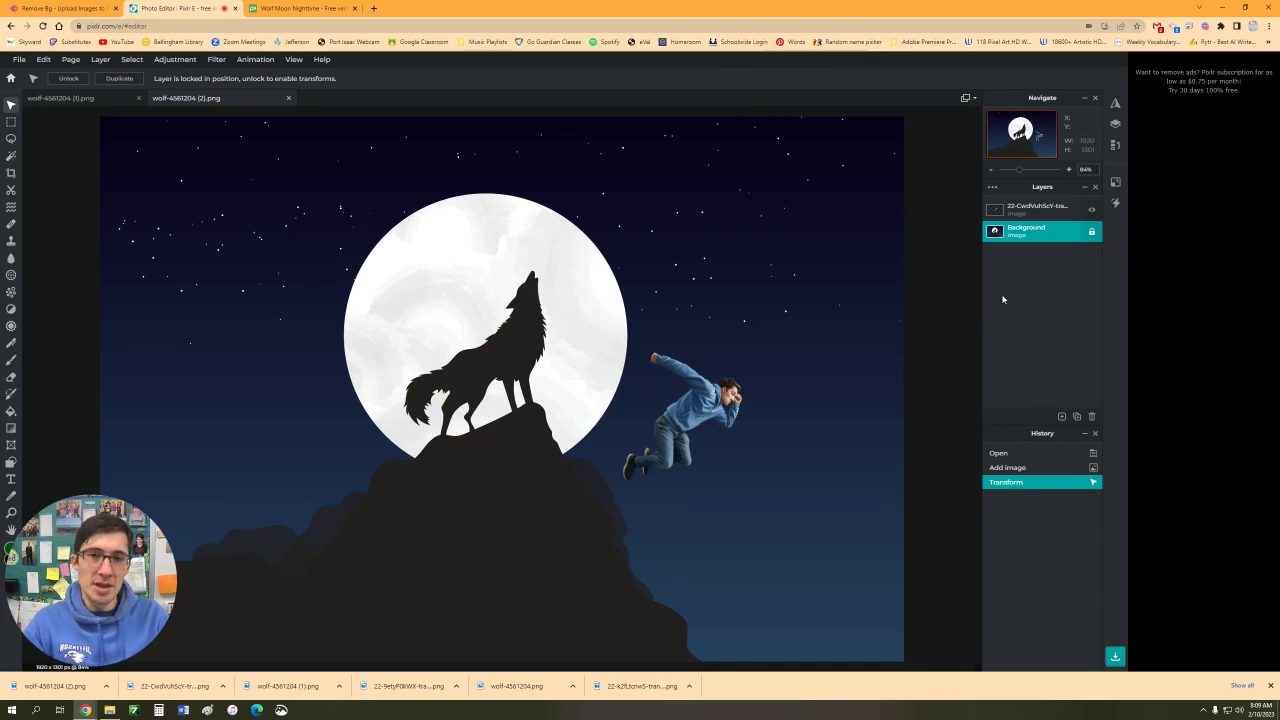
click(701, 424)
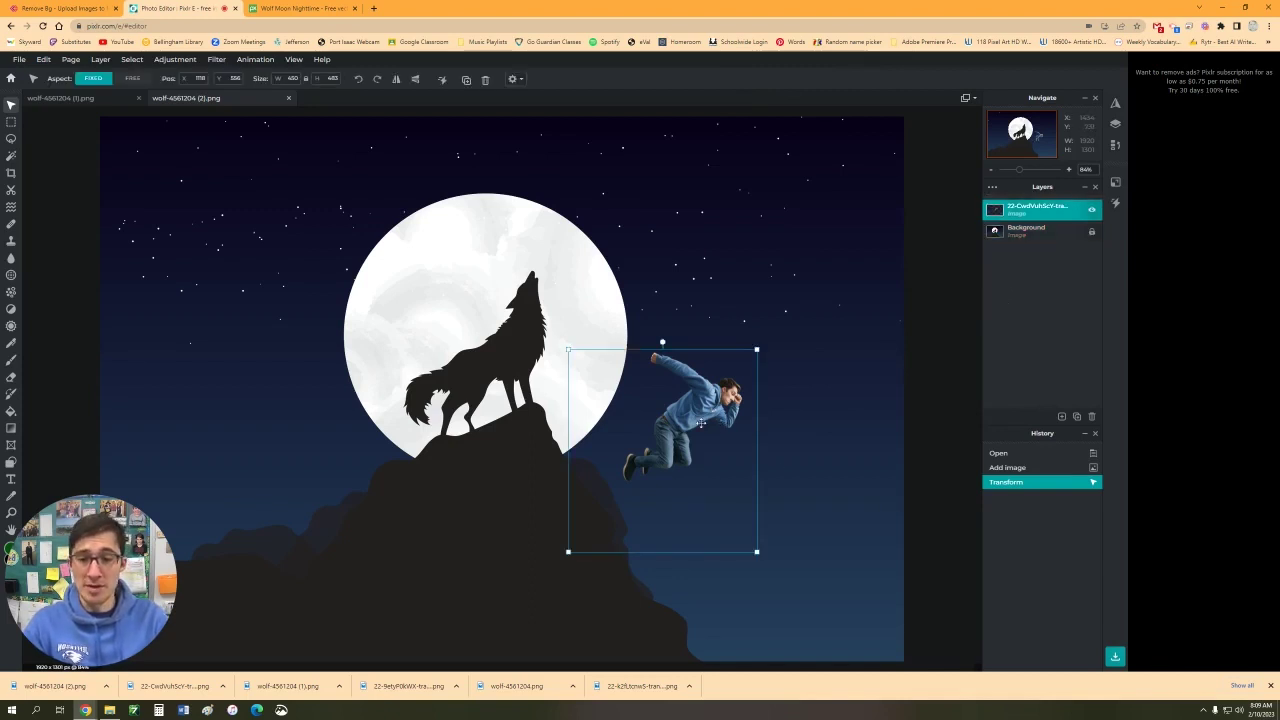
click(174, 61)
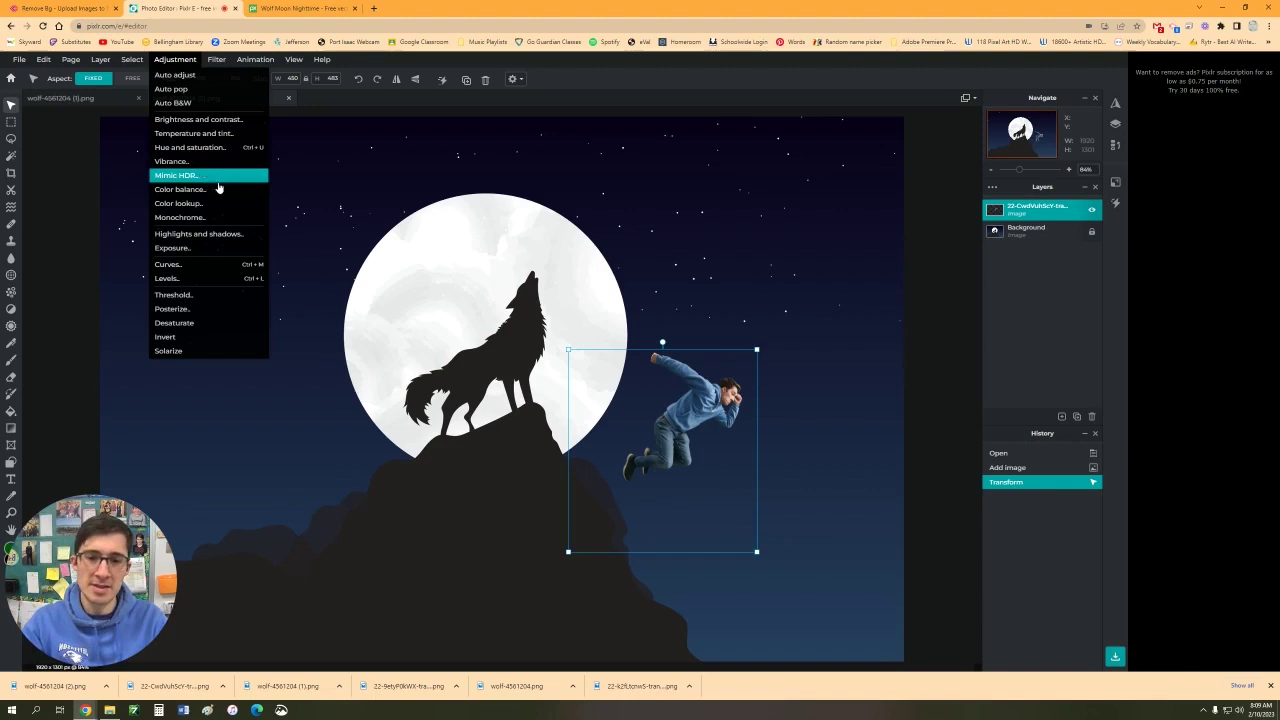
click(1030, 230)
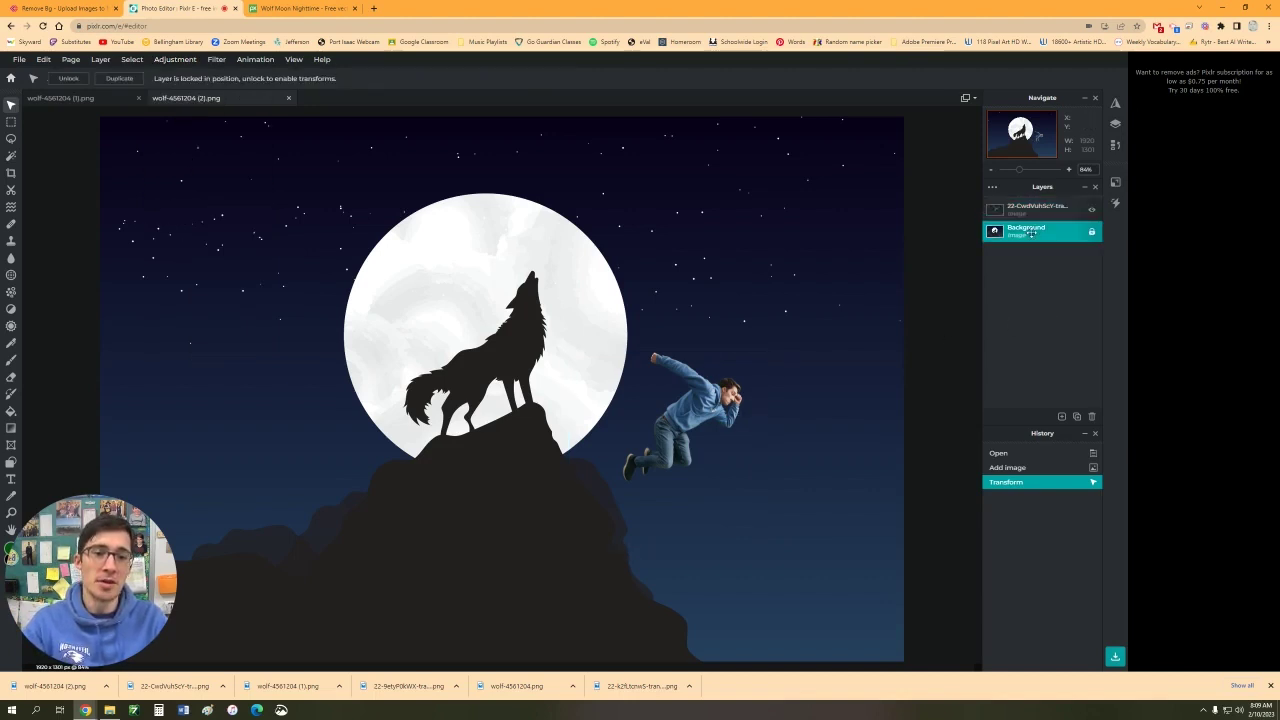
click(1028, 211)
click(1031, 238)
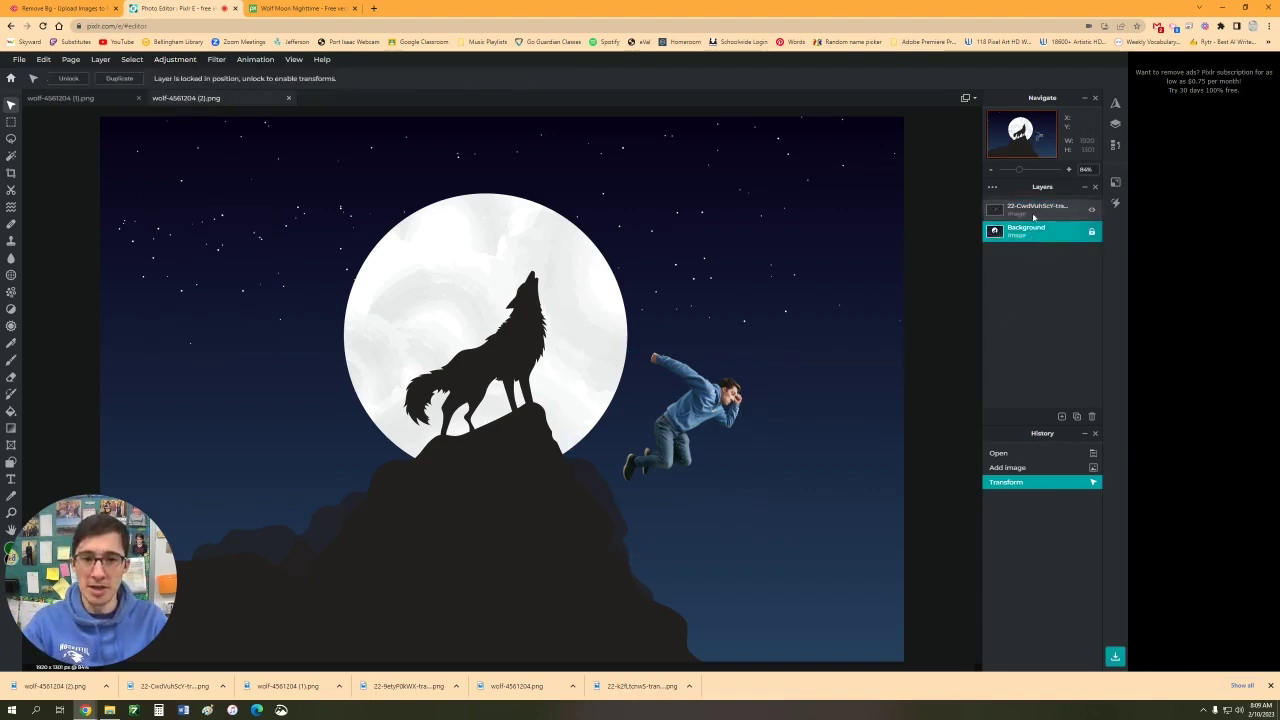
click(1030, 210)
click(1030, 231)
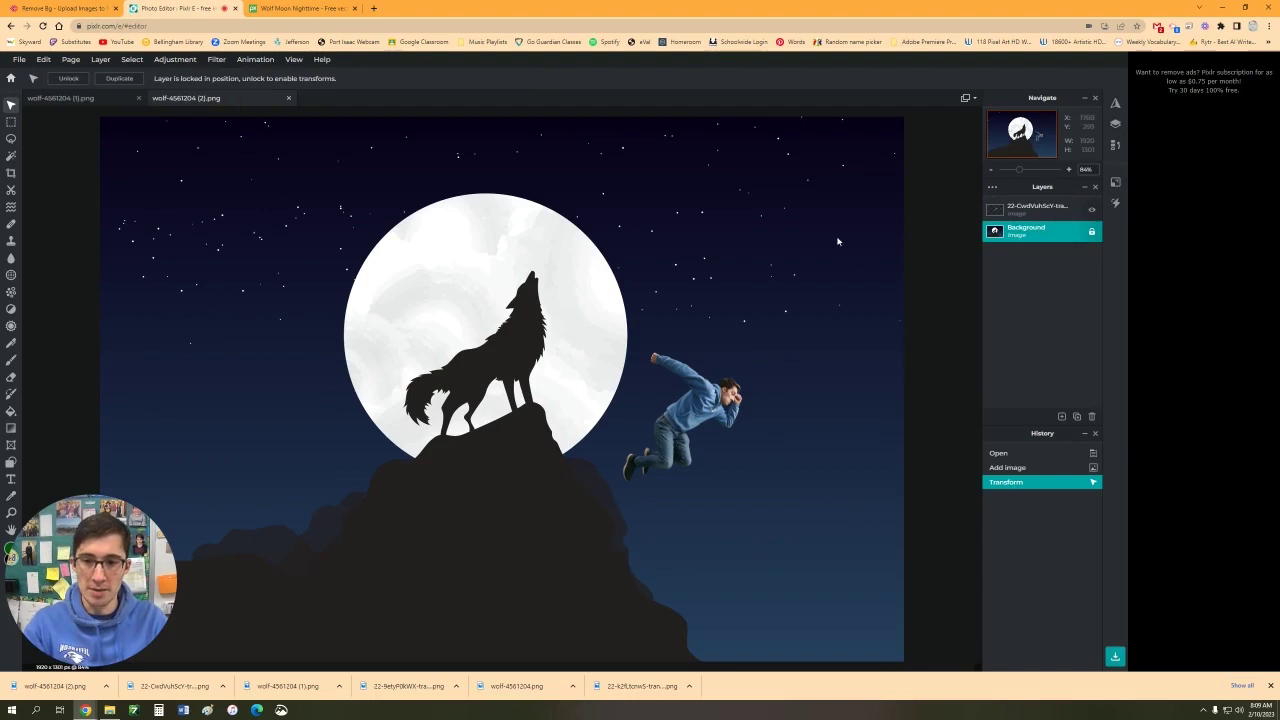
click(1022, 211)
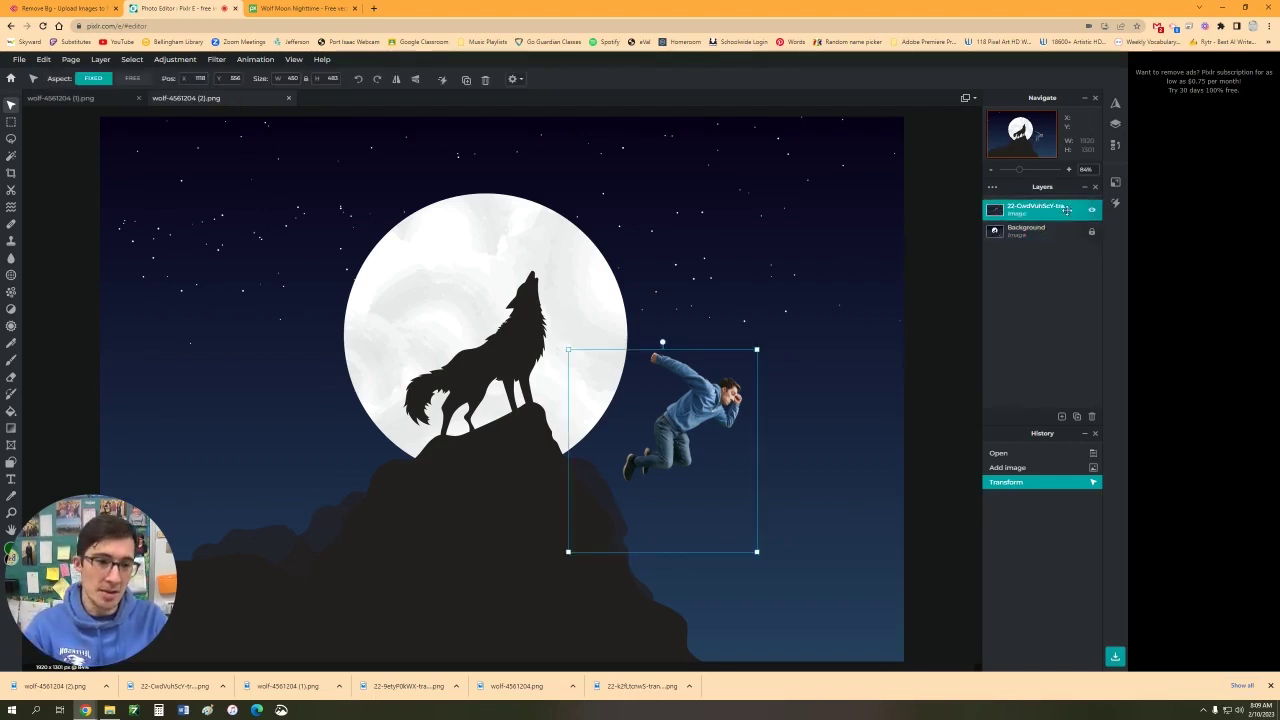
Delete the wolf-moon Background layer, undoing an accidental deletion of the man's layer.
click(1092, 416)
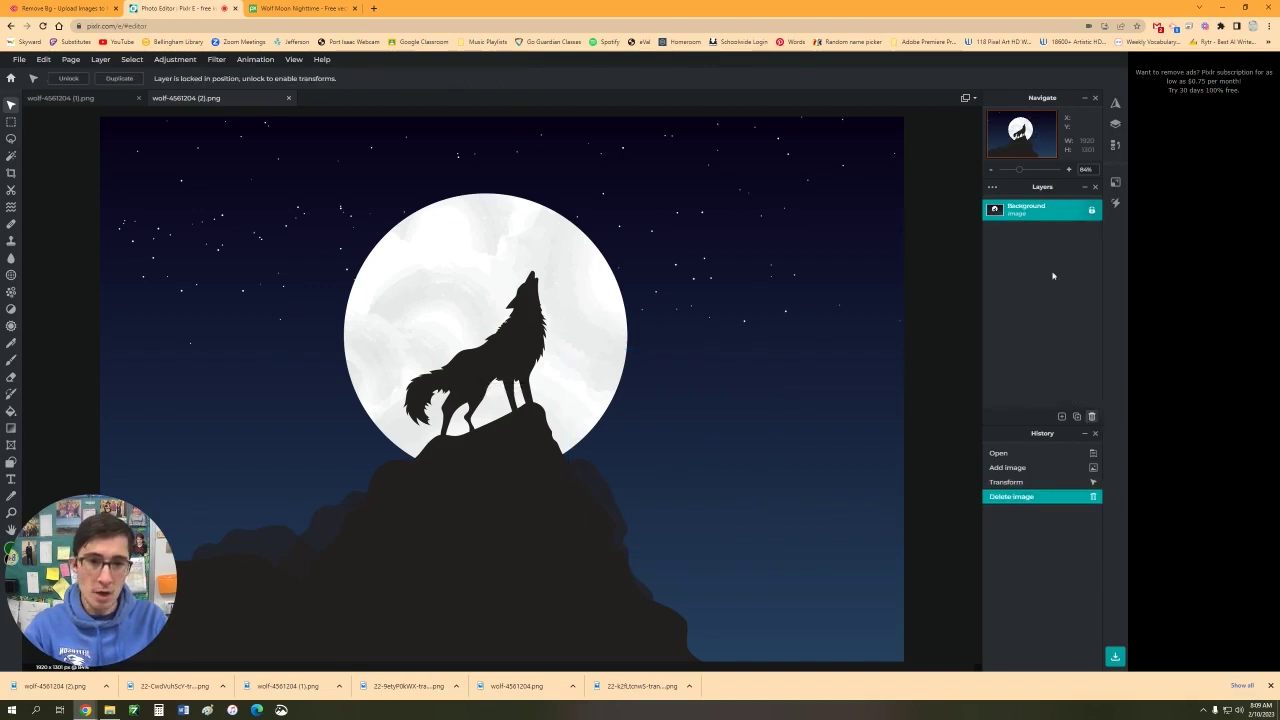
key(ctrl+z)
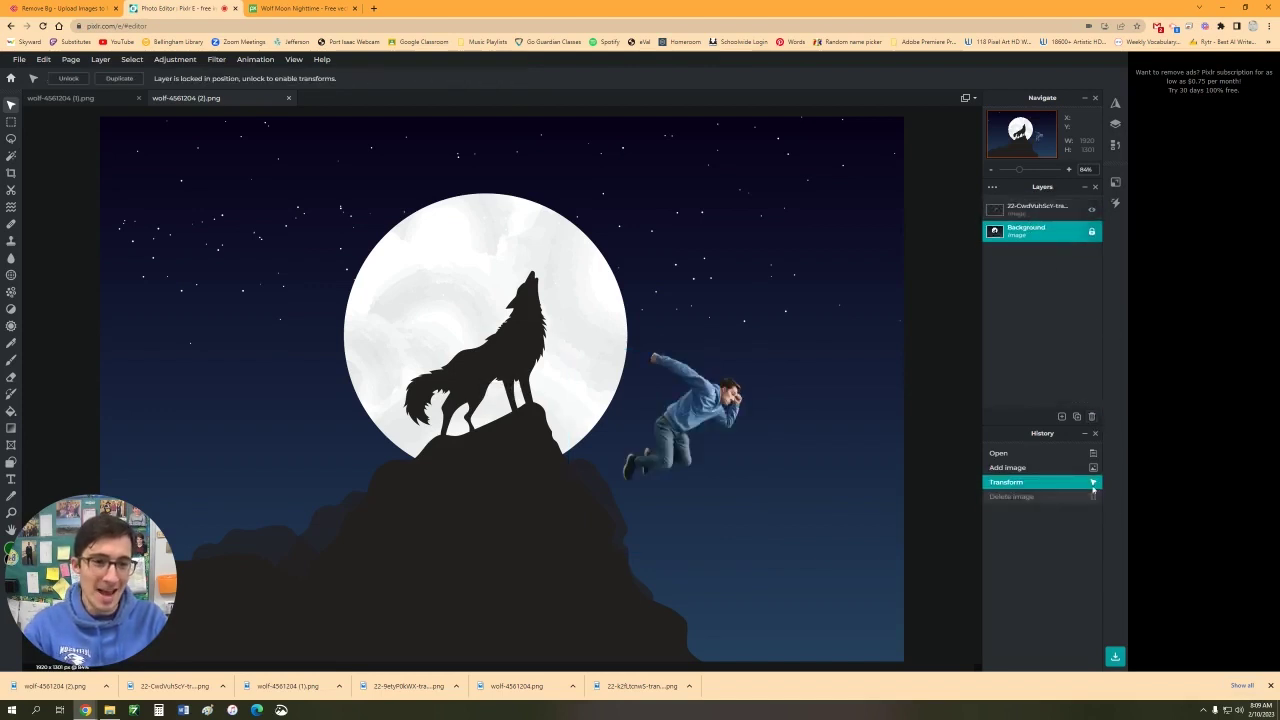
click(1092, 416)
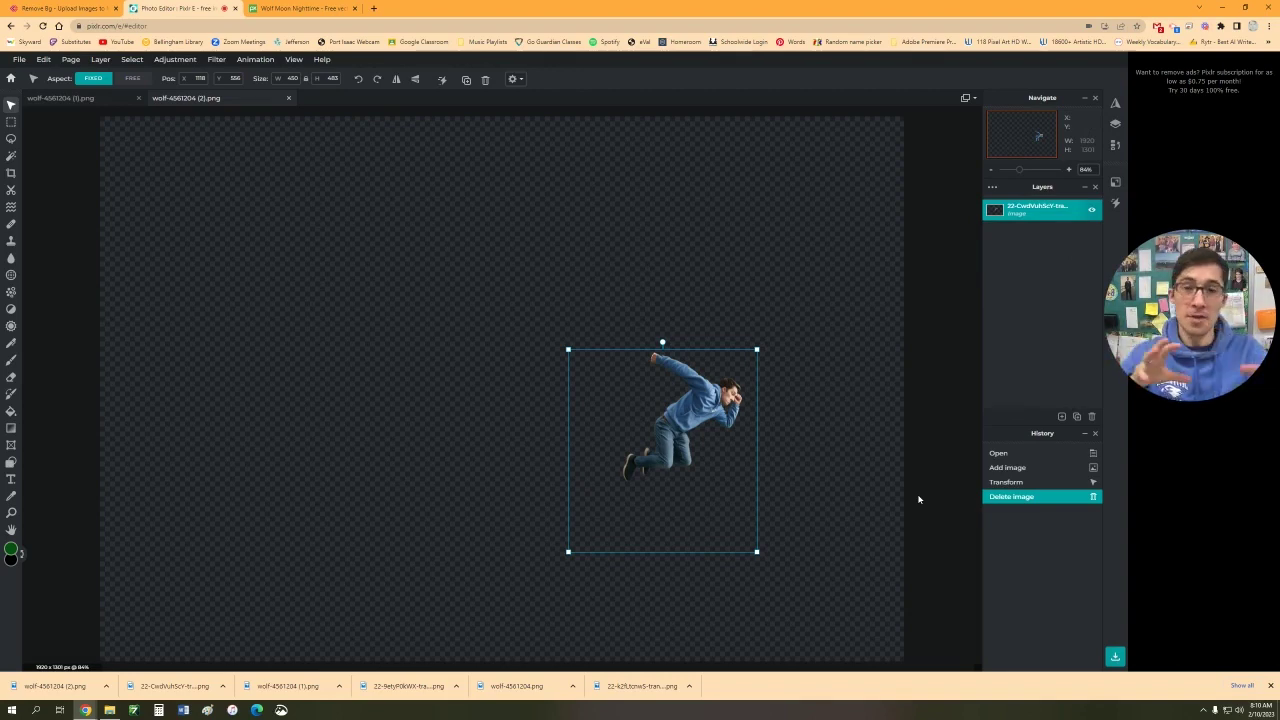
Add an empty Layer 3, fill it light blue, and move the man's layer above it.
click(1061, 417)
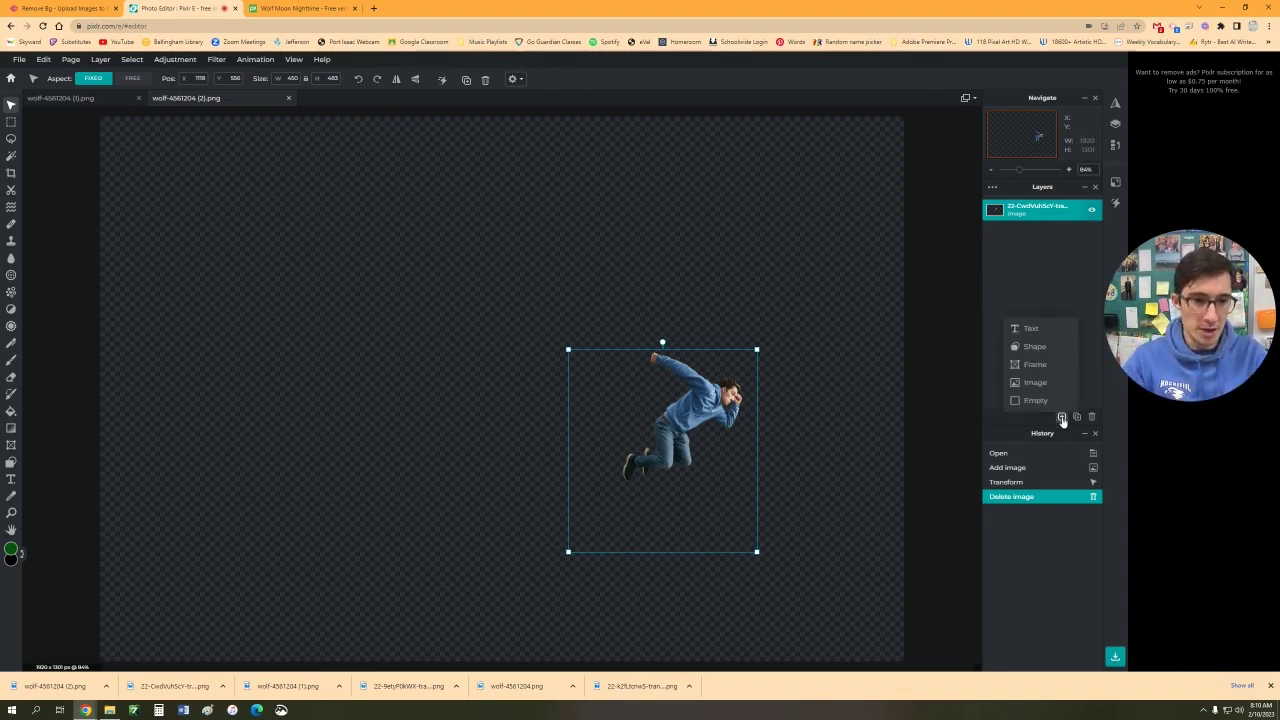
click(1061, 417)
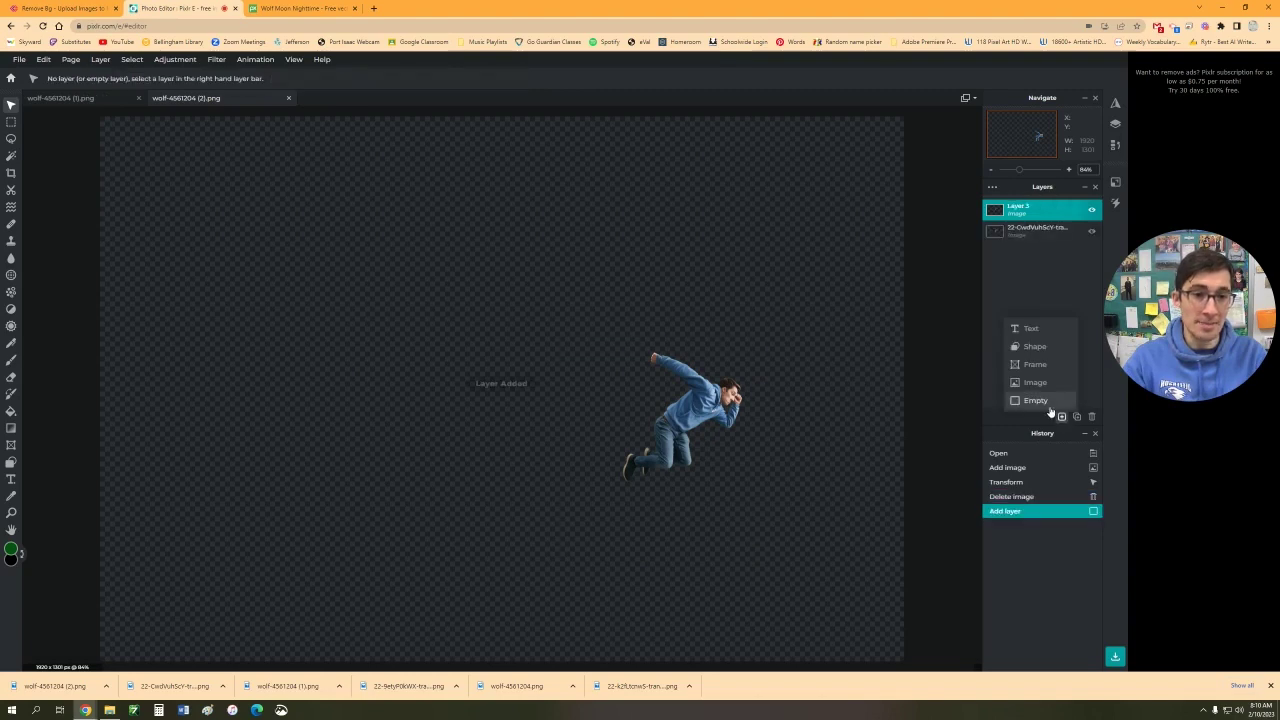
click(12, 412)
click(11, 549)
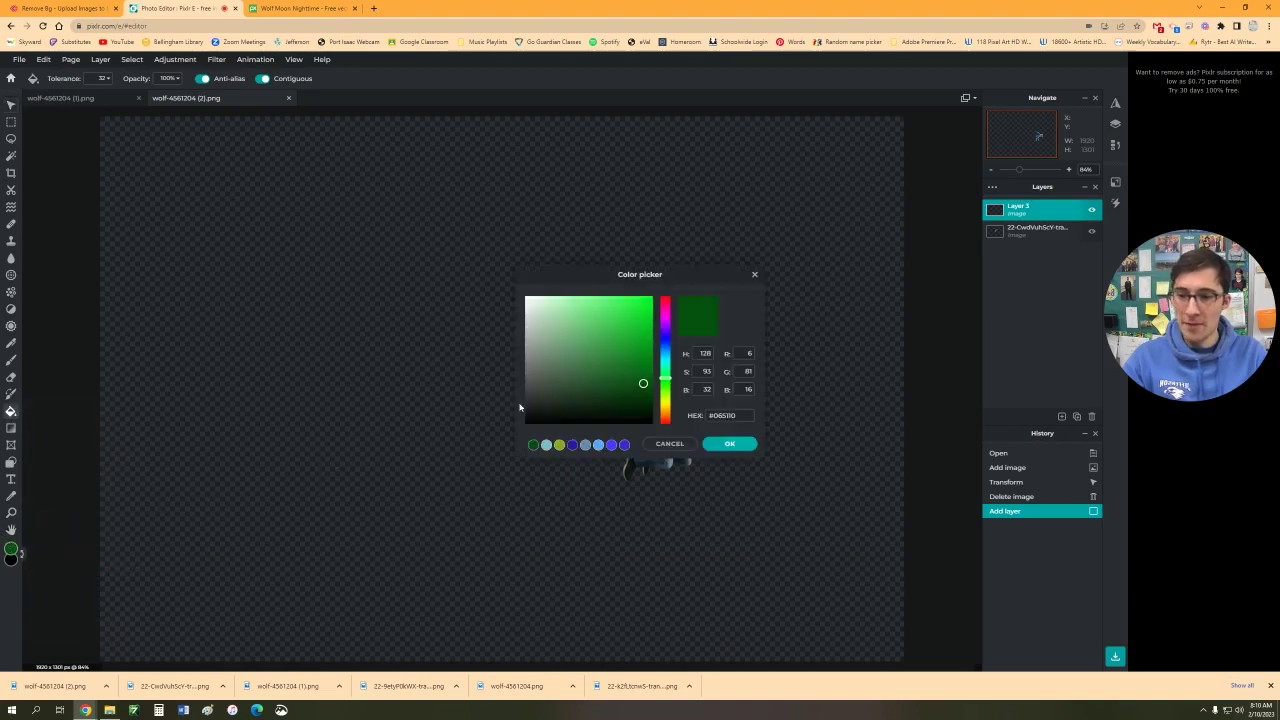
click(665, 357)
click(620, 327)
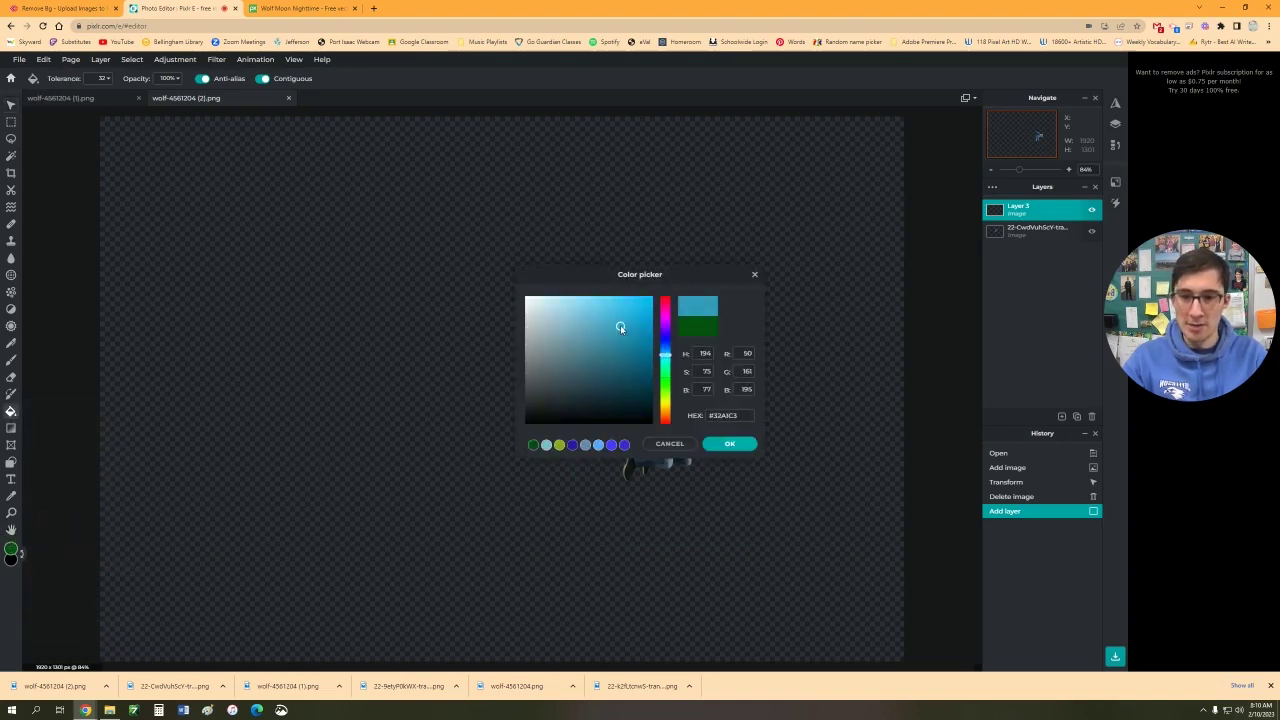
click(729, 444)
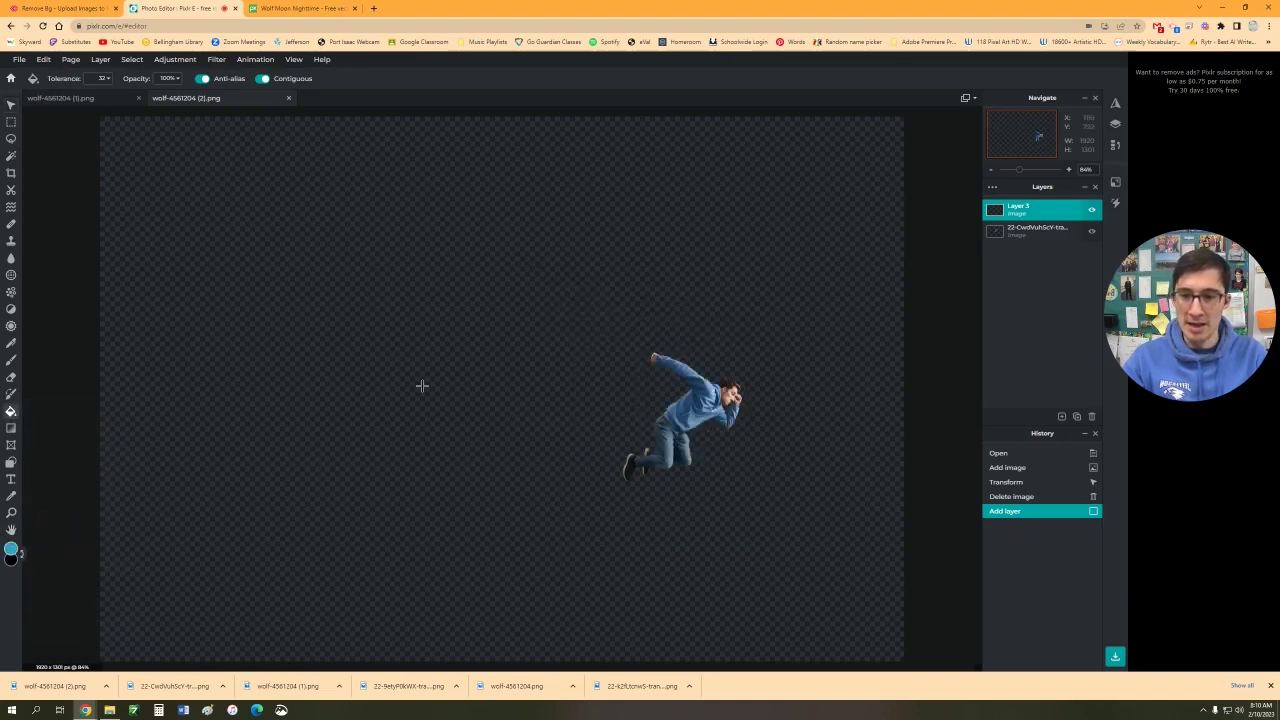
click(353, 356)
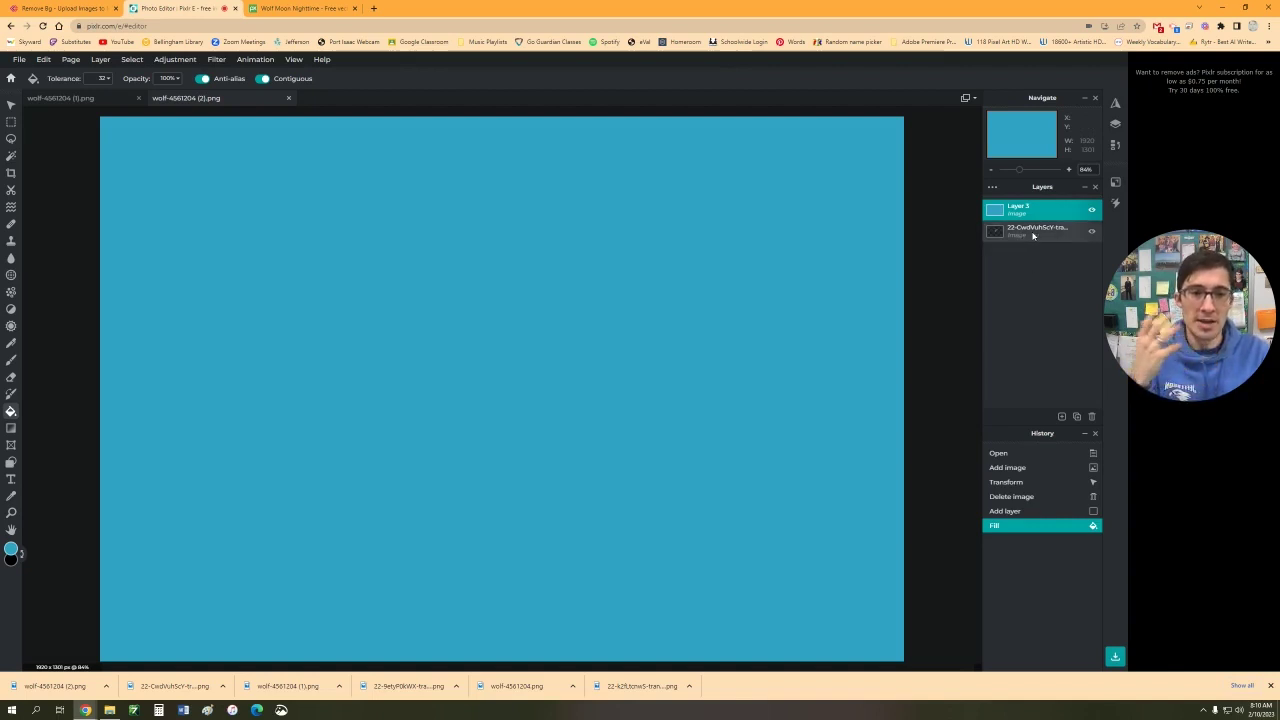
drag(1033, 235, 1034, 206)
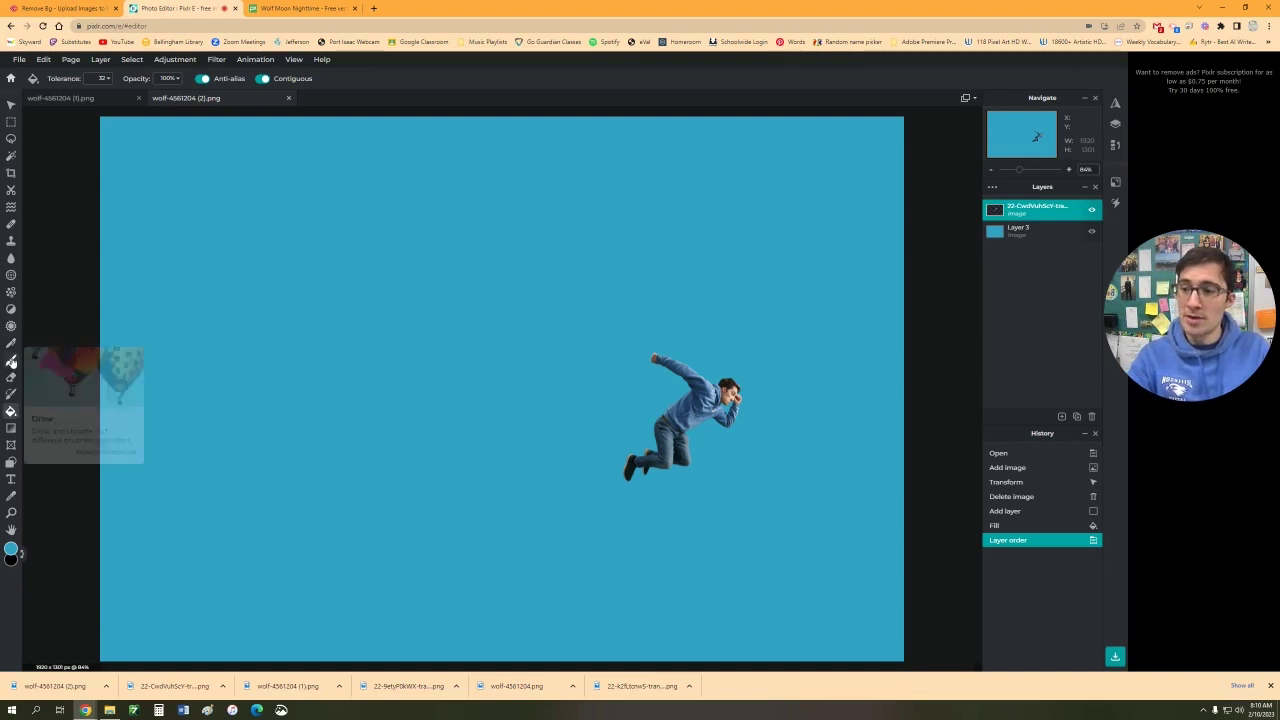
click(12, 362)
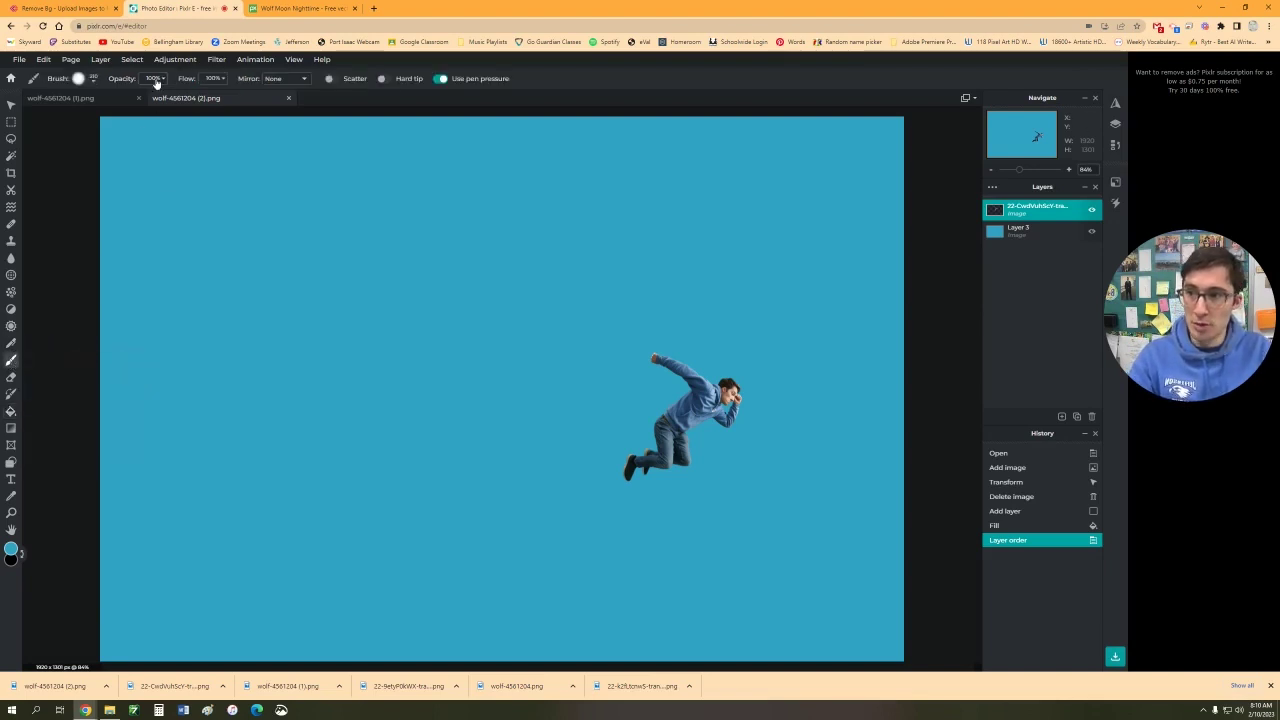
click(11, 549)
click(665, 381)
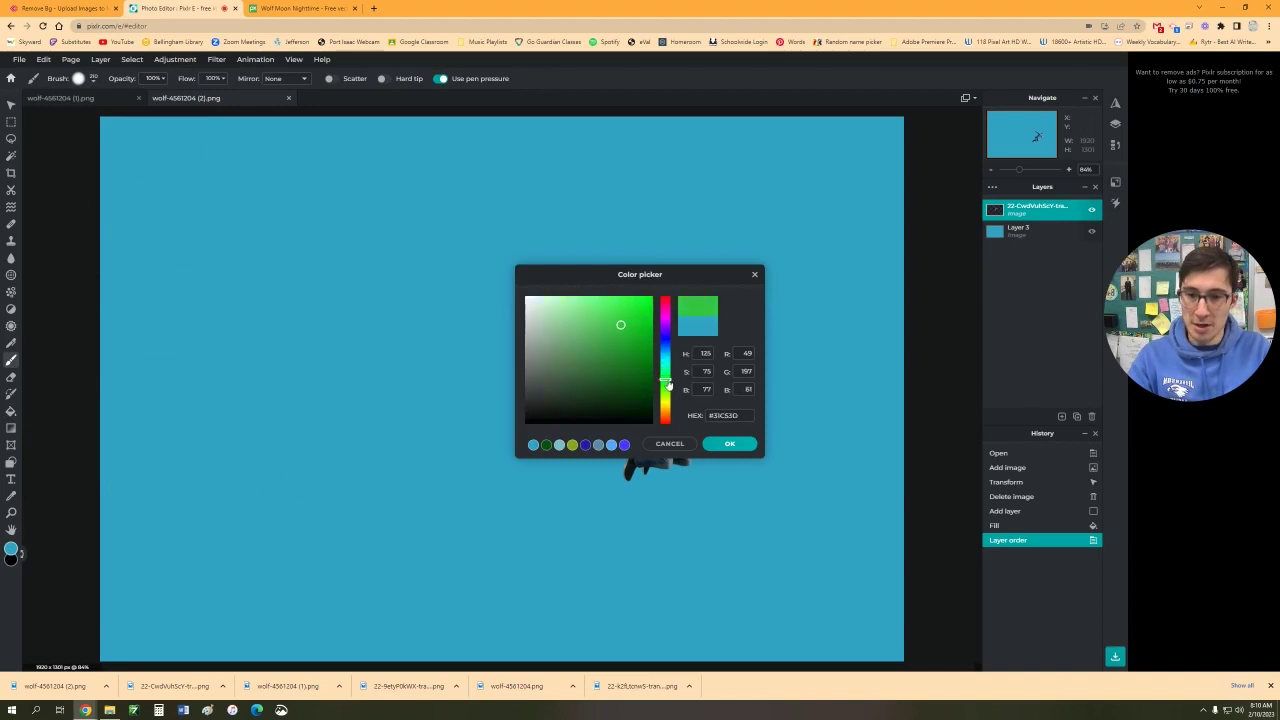
click(747, 444)
mouse_move(70, 610)
mouse_down()
mouse_move(465, 557)
mouse_move(688, 557)
mouse_move(777, 575)
mouse_up()
click(11, 104)
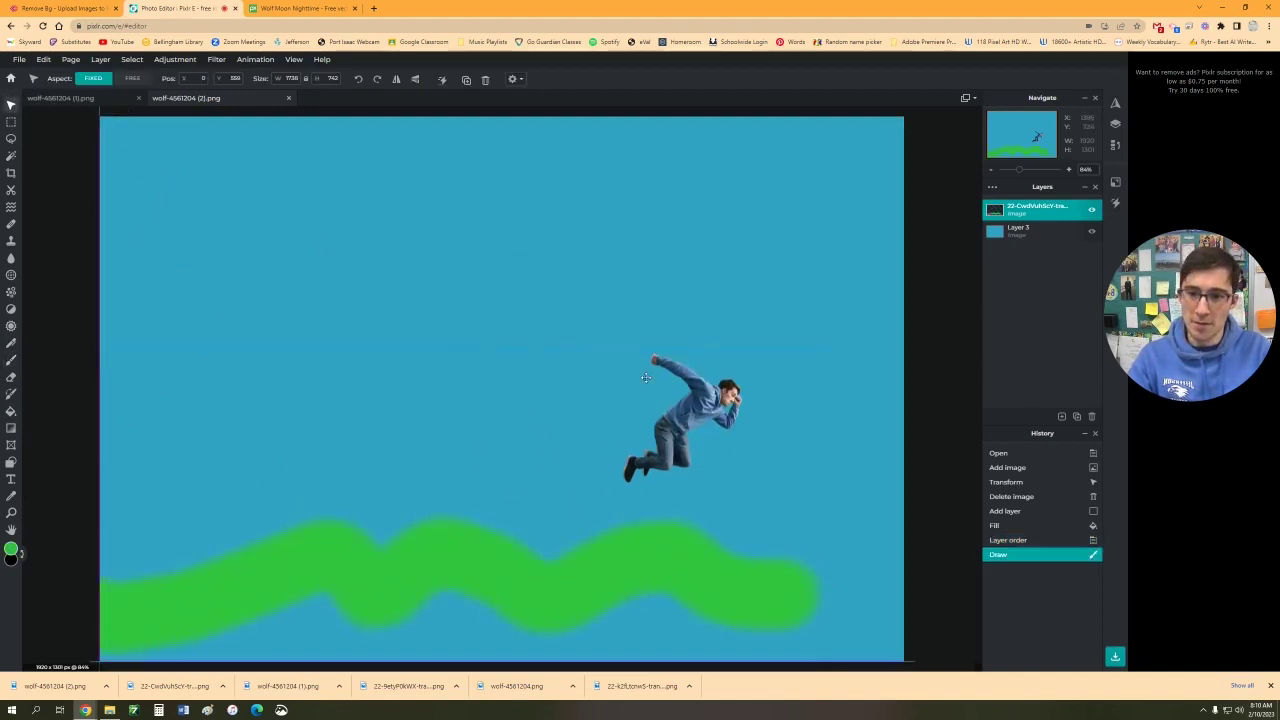
drag(646, 378, 486, 226)
key(ctrl+z)
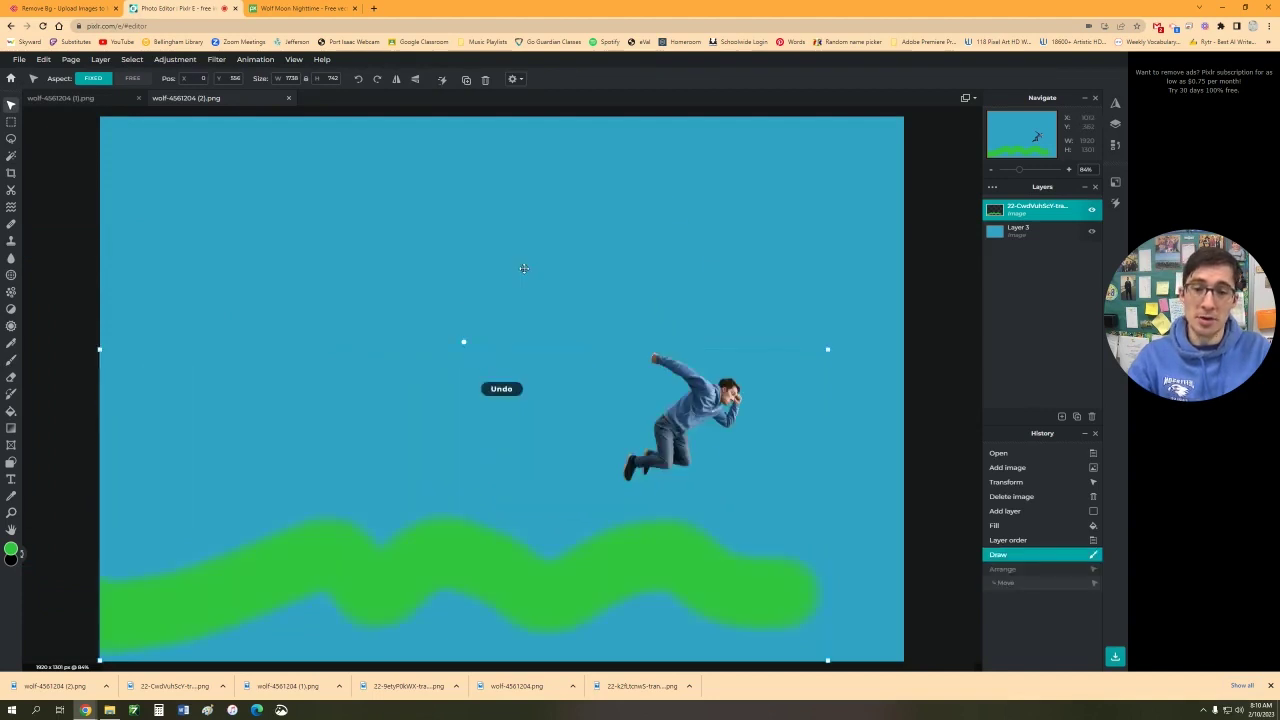
key(ctrl+z)
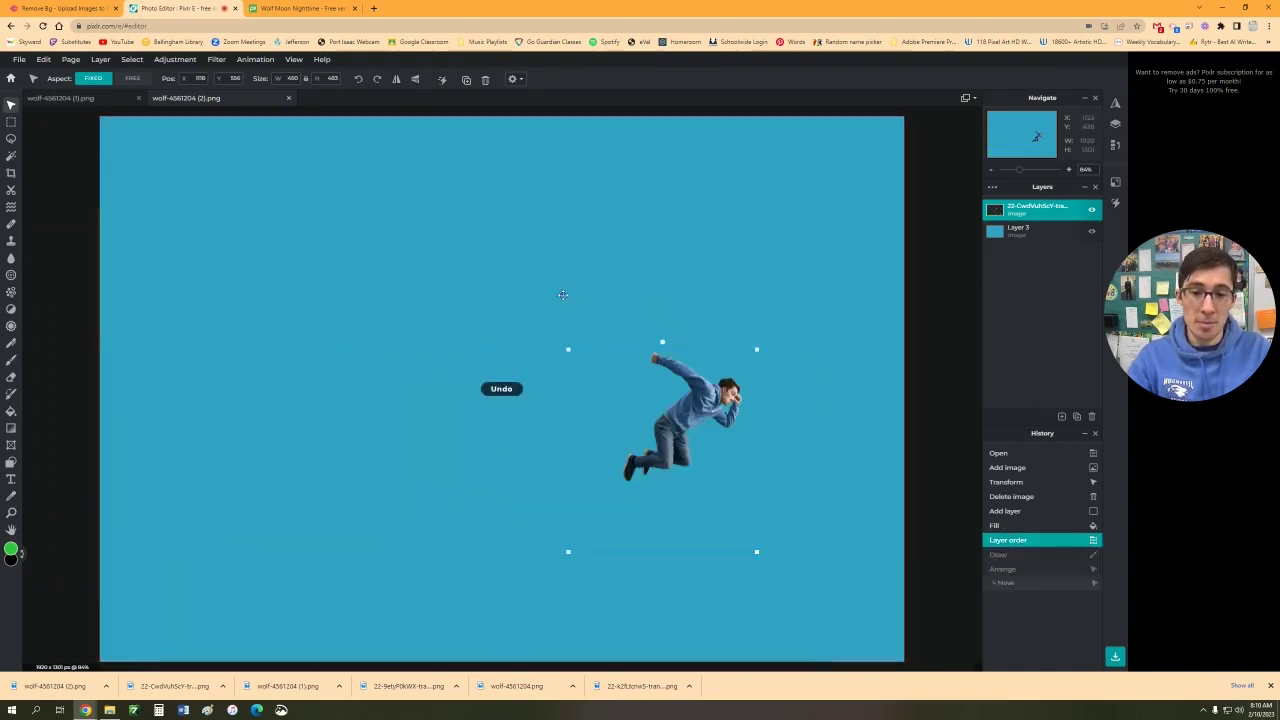
click(1030, 230)
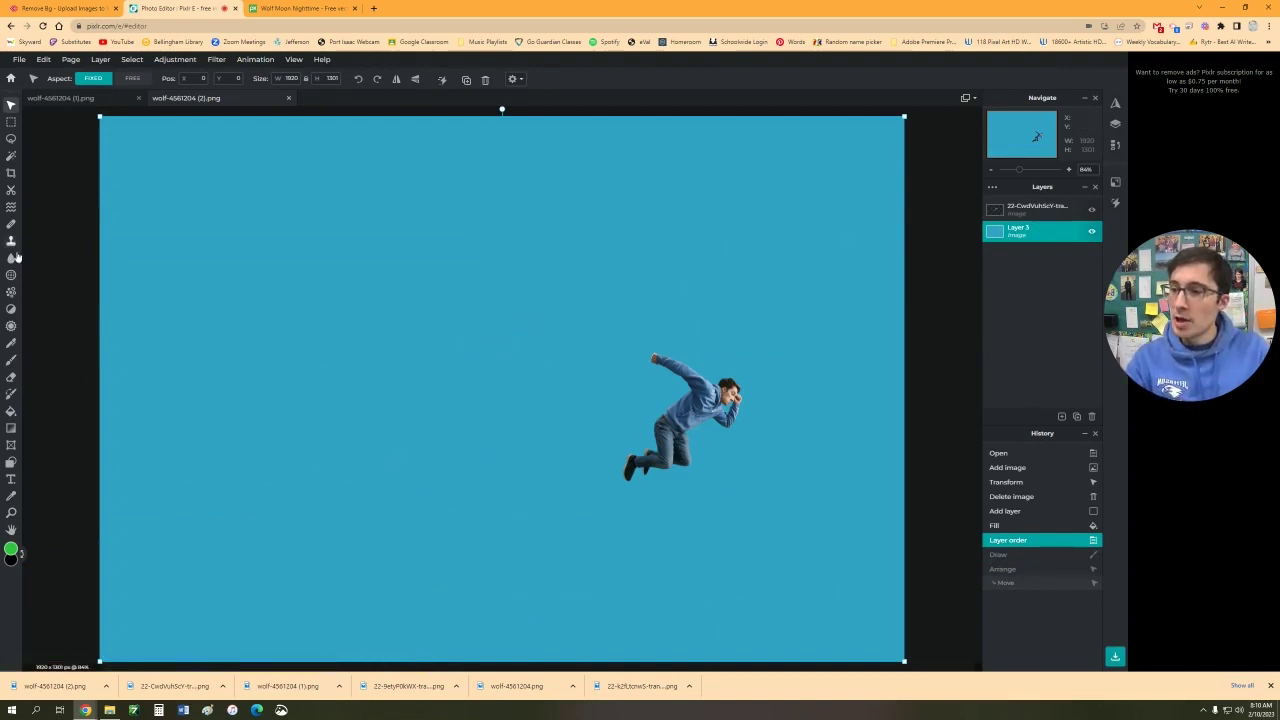
Paint green zig-zag grass strokes along the bottom with a 60px brush.
click(10, 361)
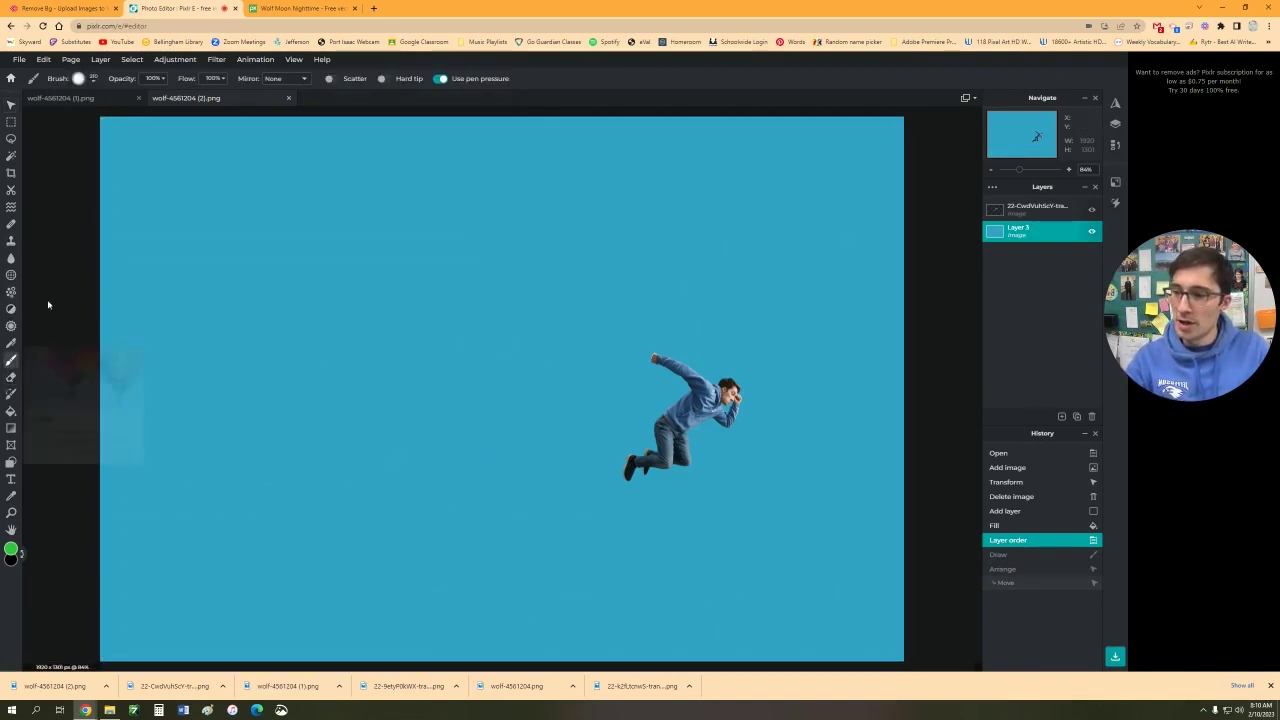
click(80, 78)
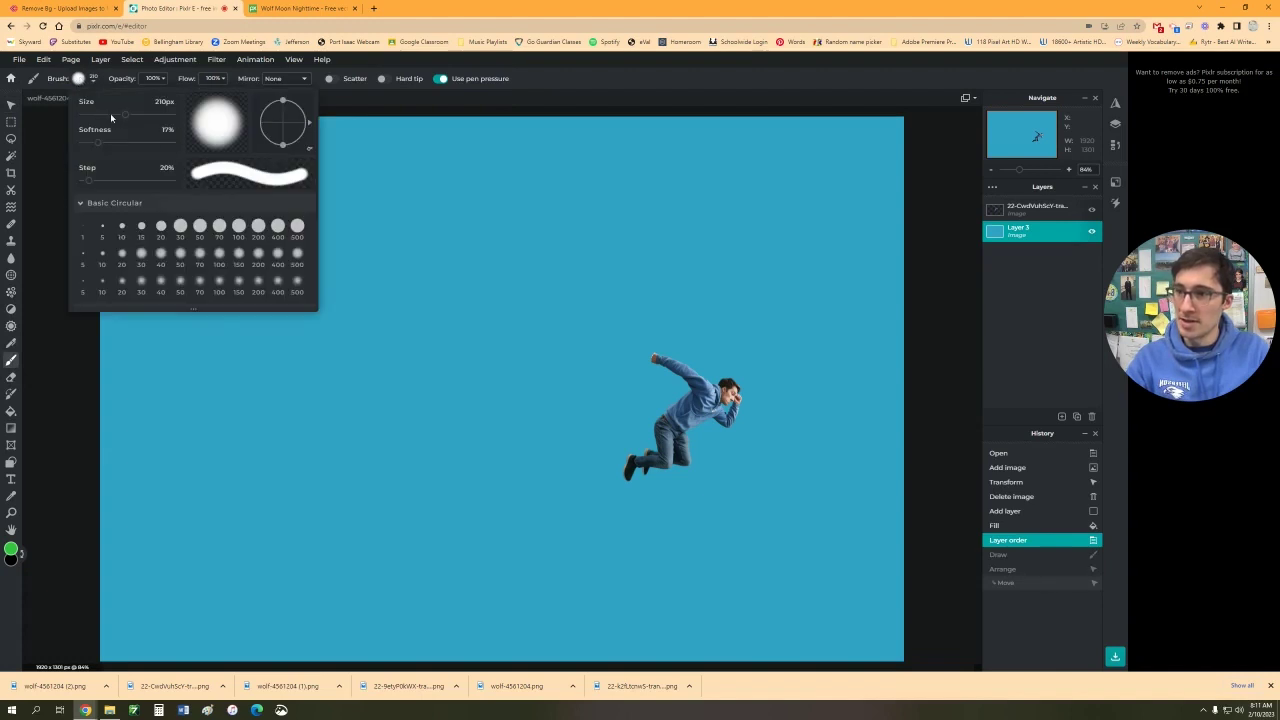
drag(124, 115, 104, 115)
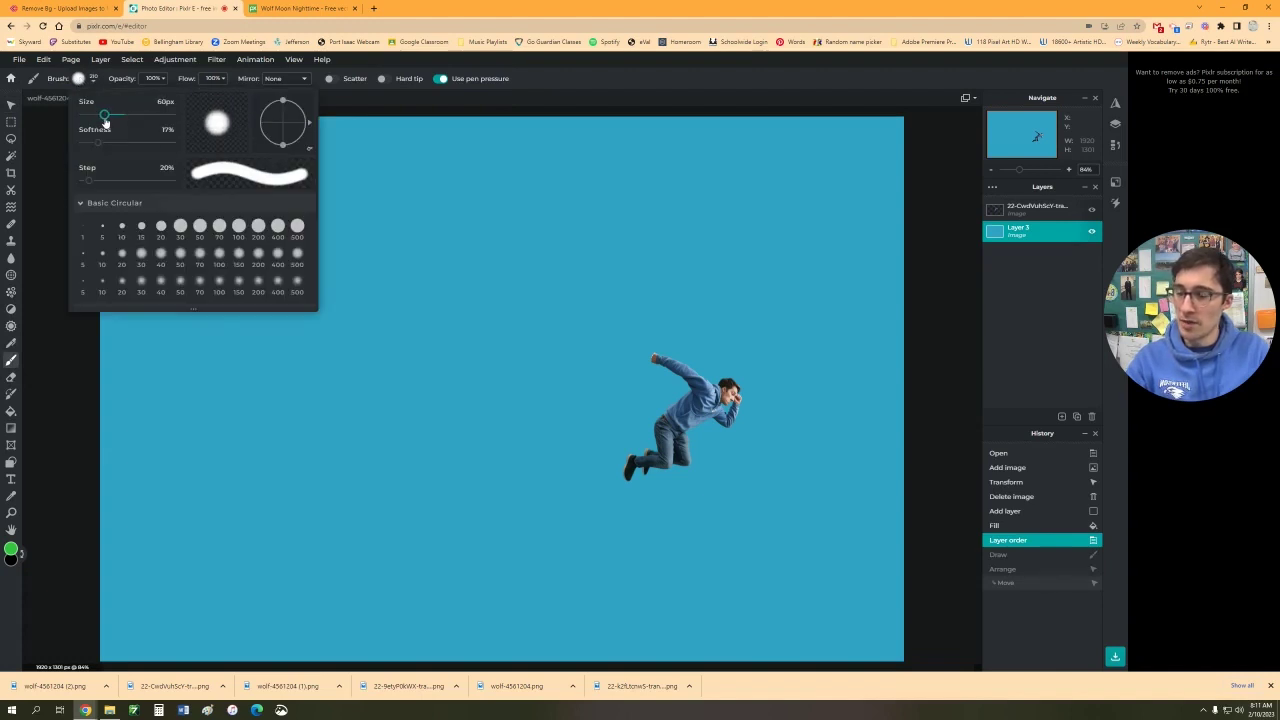
click(114, 600)
mouse_move(224, 627)
mouse_down()
mouse_move(453, 635)
mouse_move(929, 636)
mouse_move(542, 619)
mouse_move(857, 669)
mouse_move(525, 639)
mouse_move(229, 592)
mouse_move(163, 603)
mouse_up()
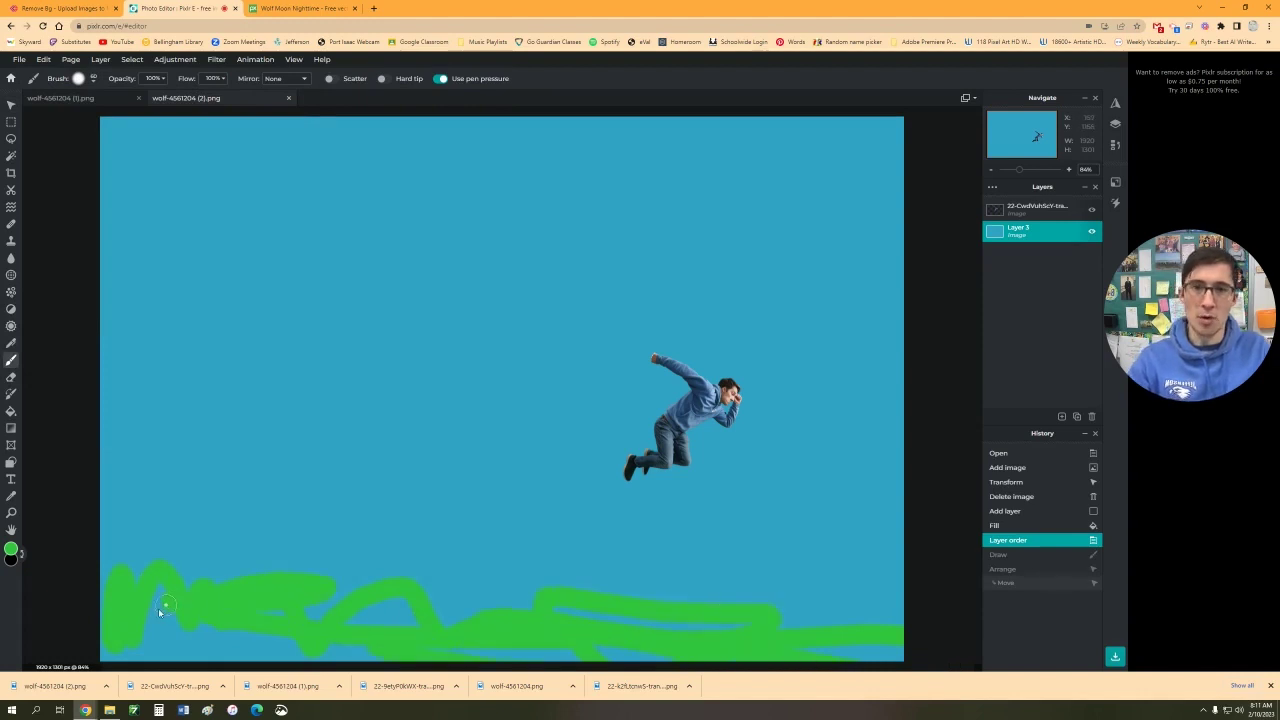
Move the jumping man slightly higher and reselect the blue background layer.
click(11, 104)
drag(762, 408, 779, 362)
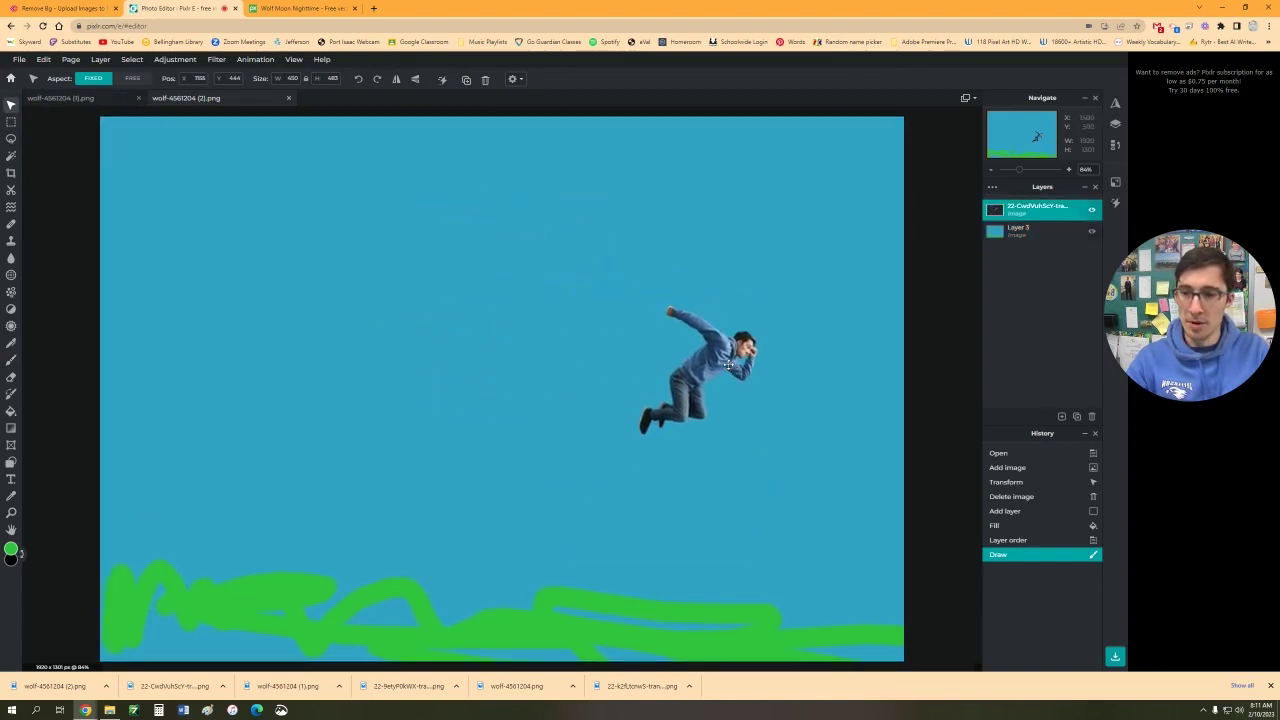
click(1027, 232)
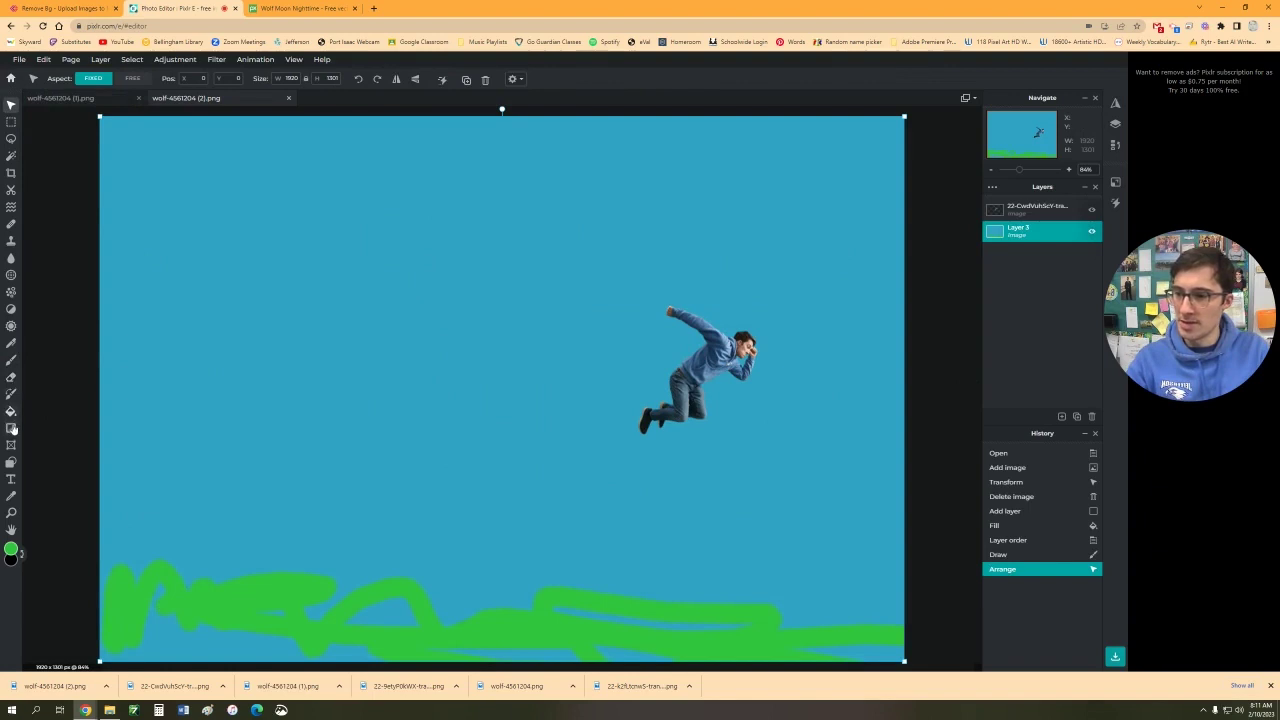
Draw the rainbow preset gradient diagonally from top-left to bottom-right across the background.
click(12, 428)
click(212, 80)
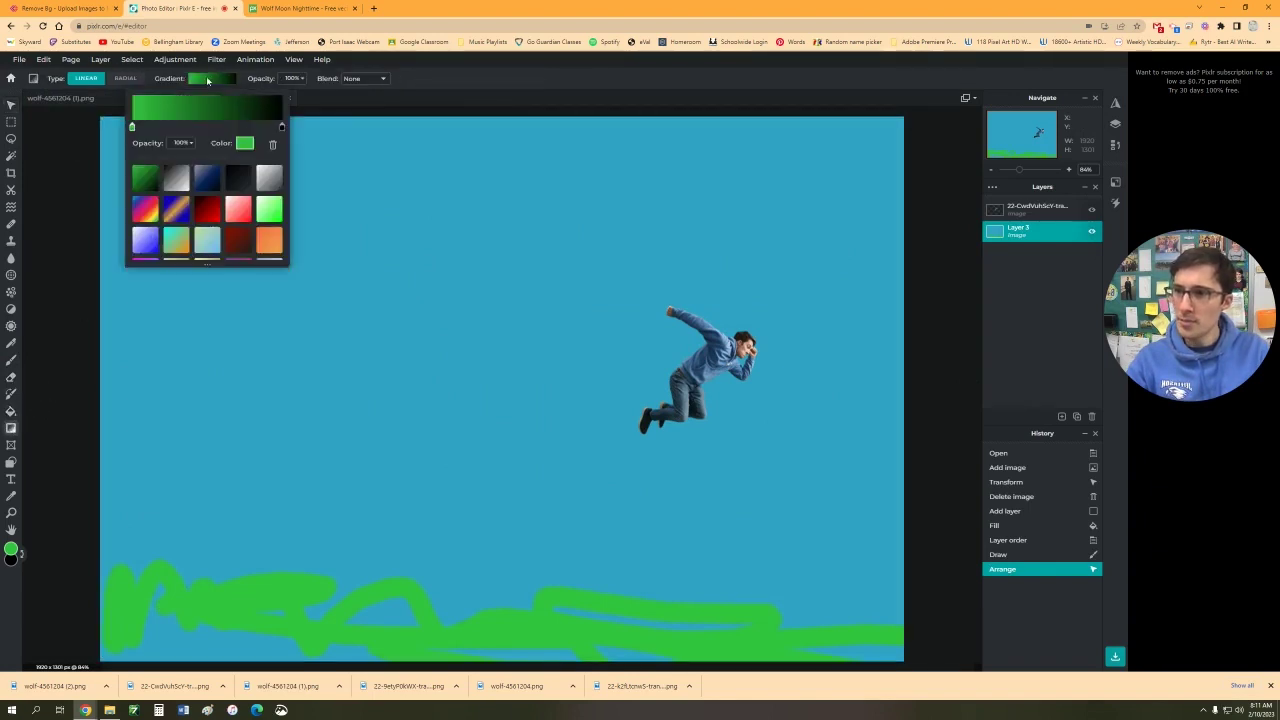
click(147, 208)
click(299, 198)
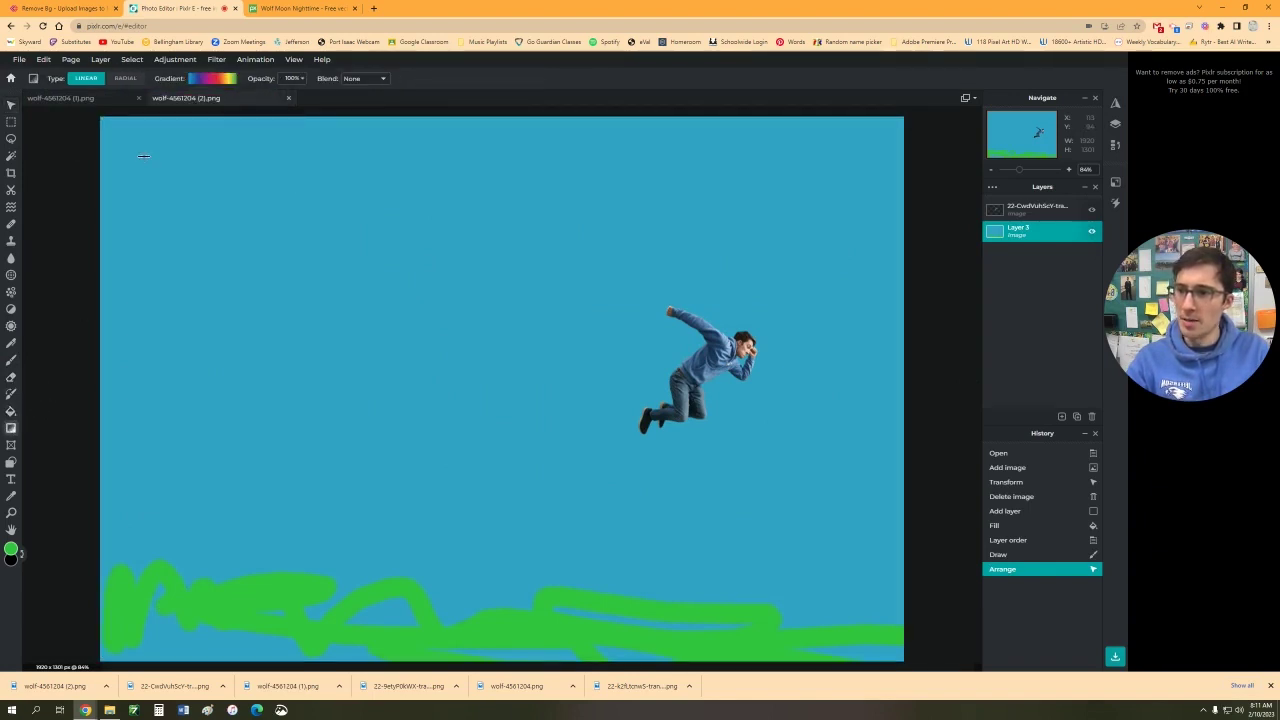
drag(118, 130, 878, 630)
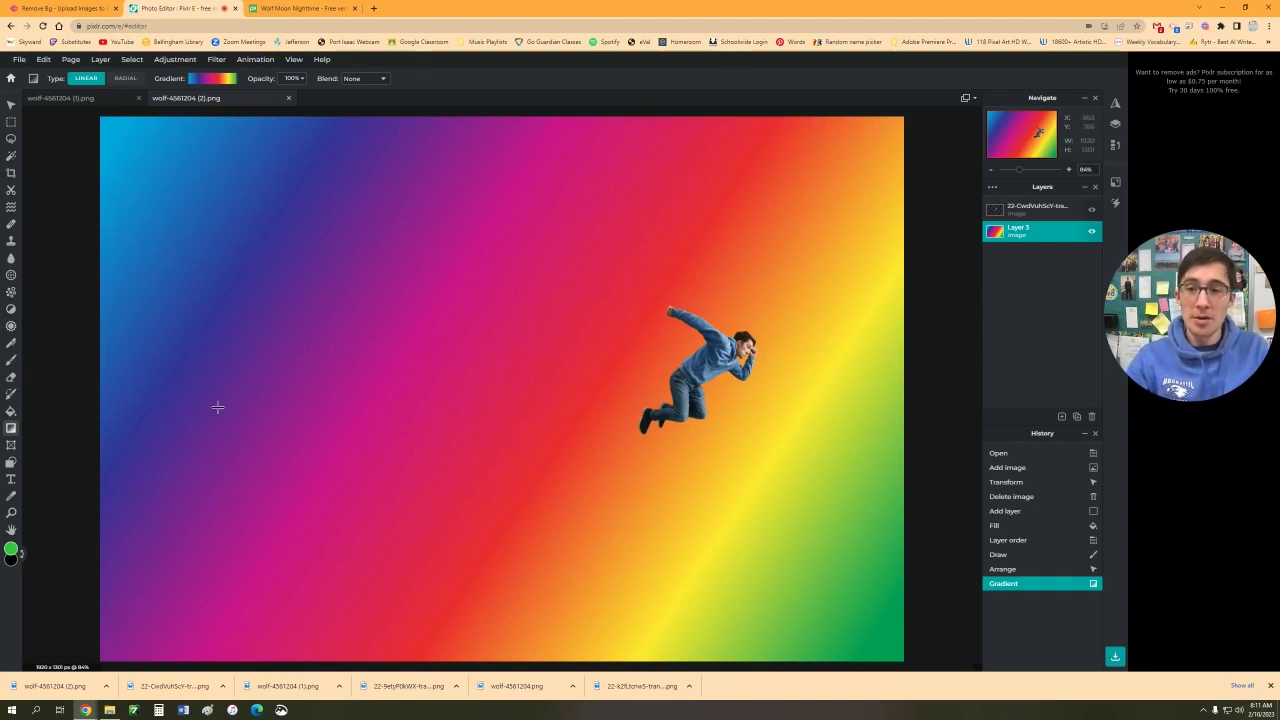
click(11, 360)
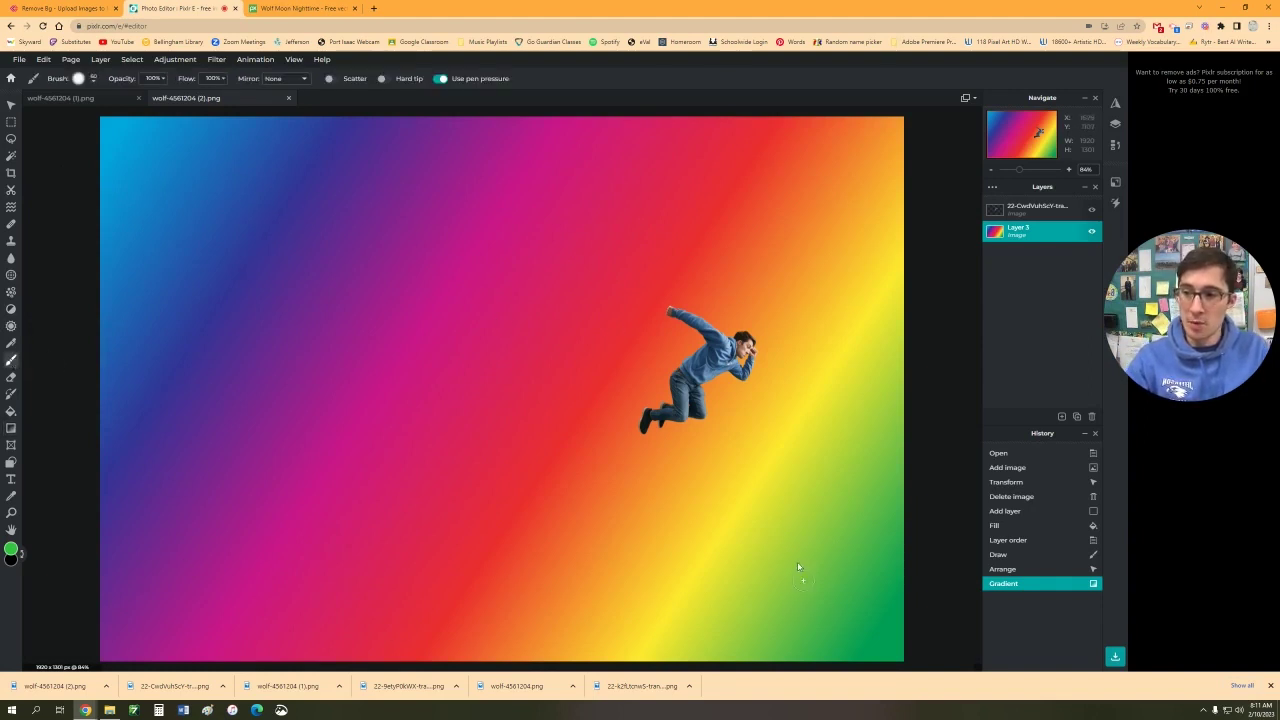
Save the picture as a 100%-quality JPG named 'STRANGE PICS' and dismiss the success message.
click(19, 59)
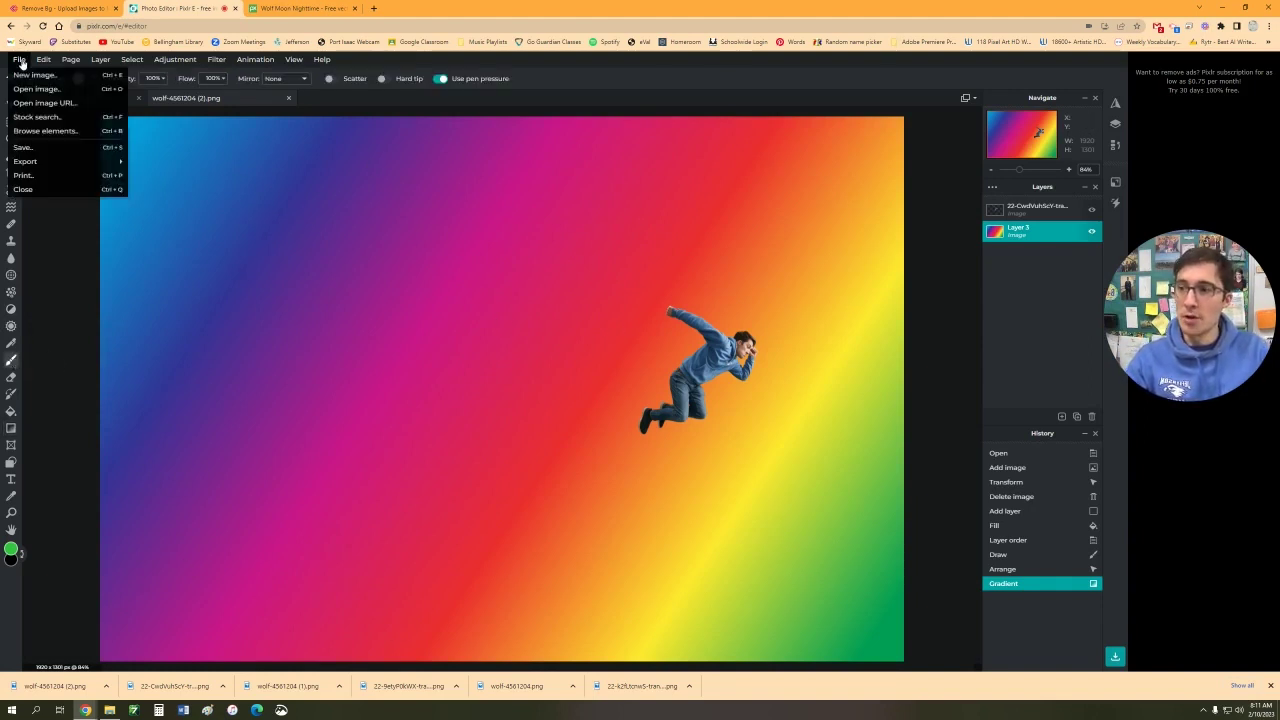
click(48, 148)
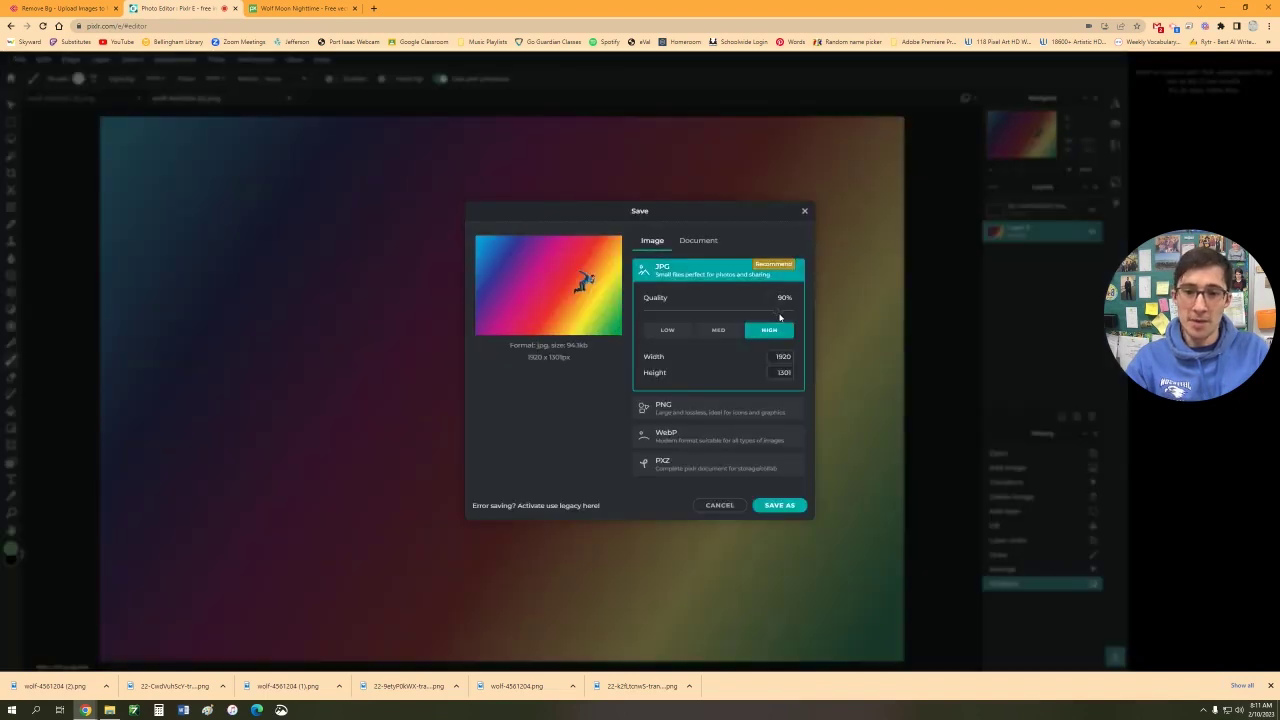
drag(780, 313, 814, 320)
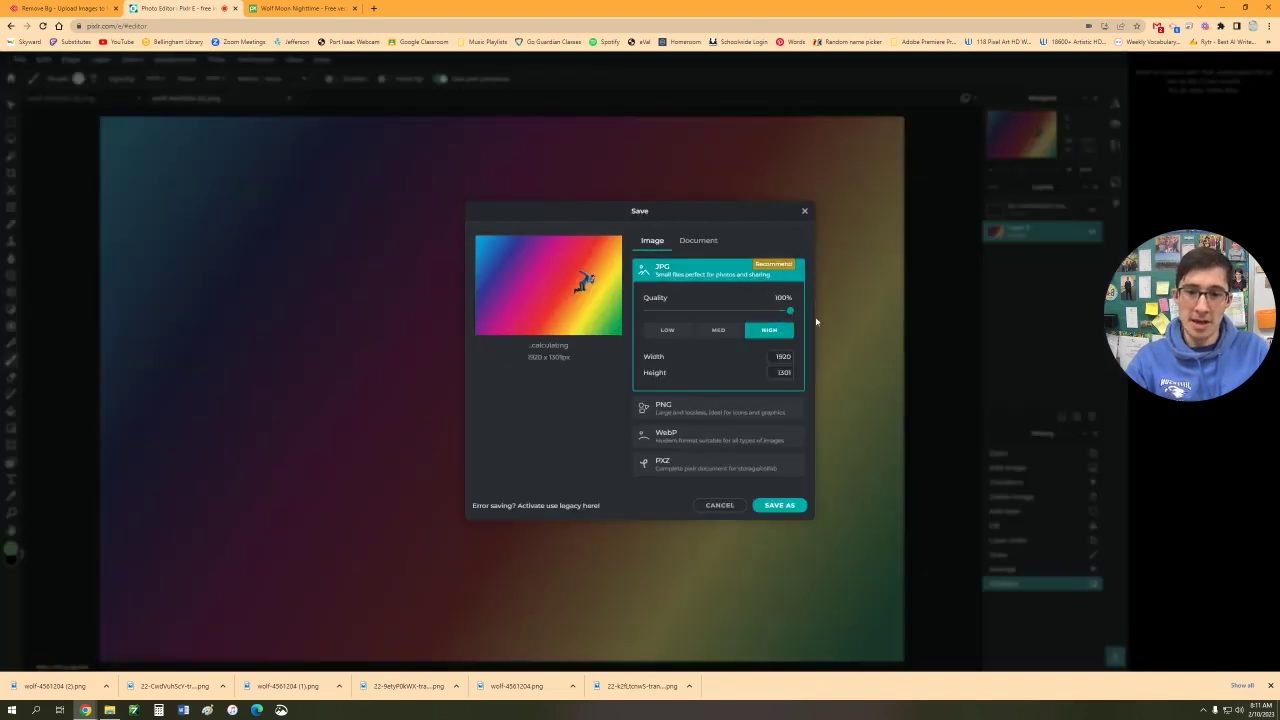
click(784, 507)
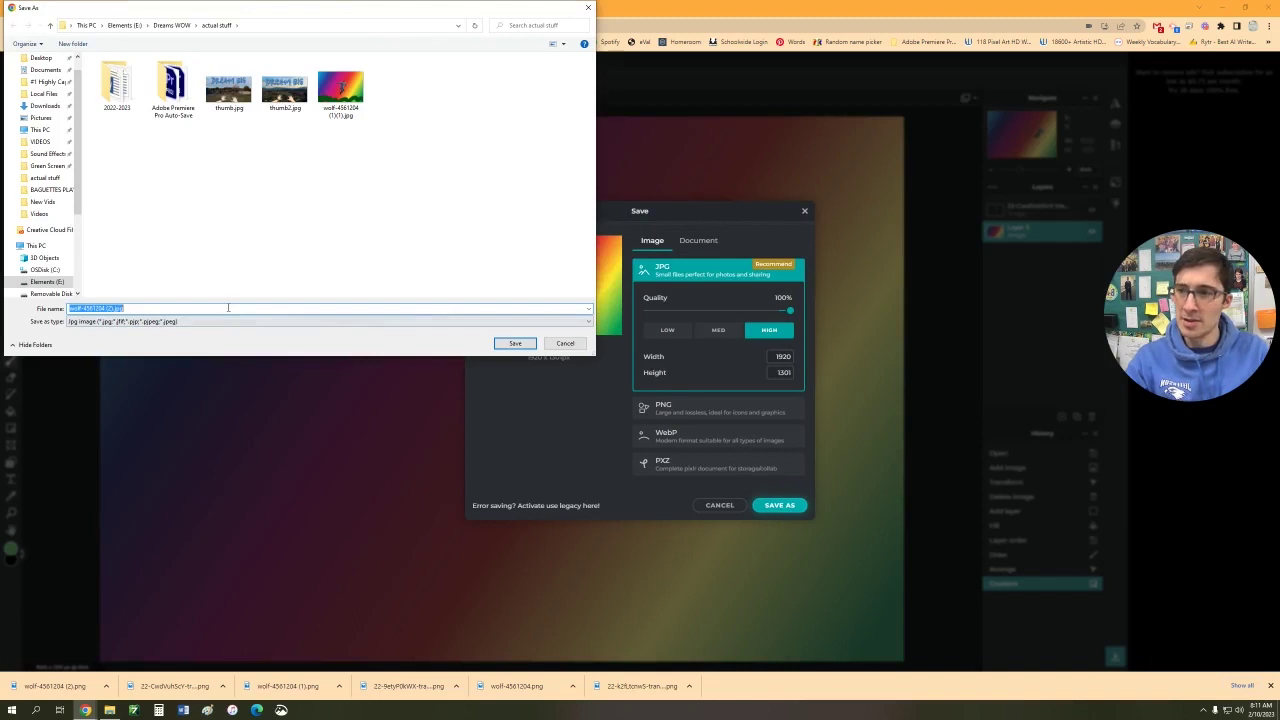
text(STR)
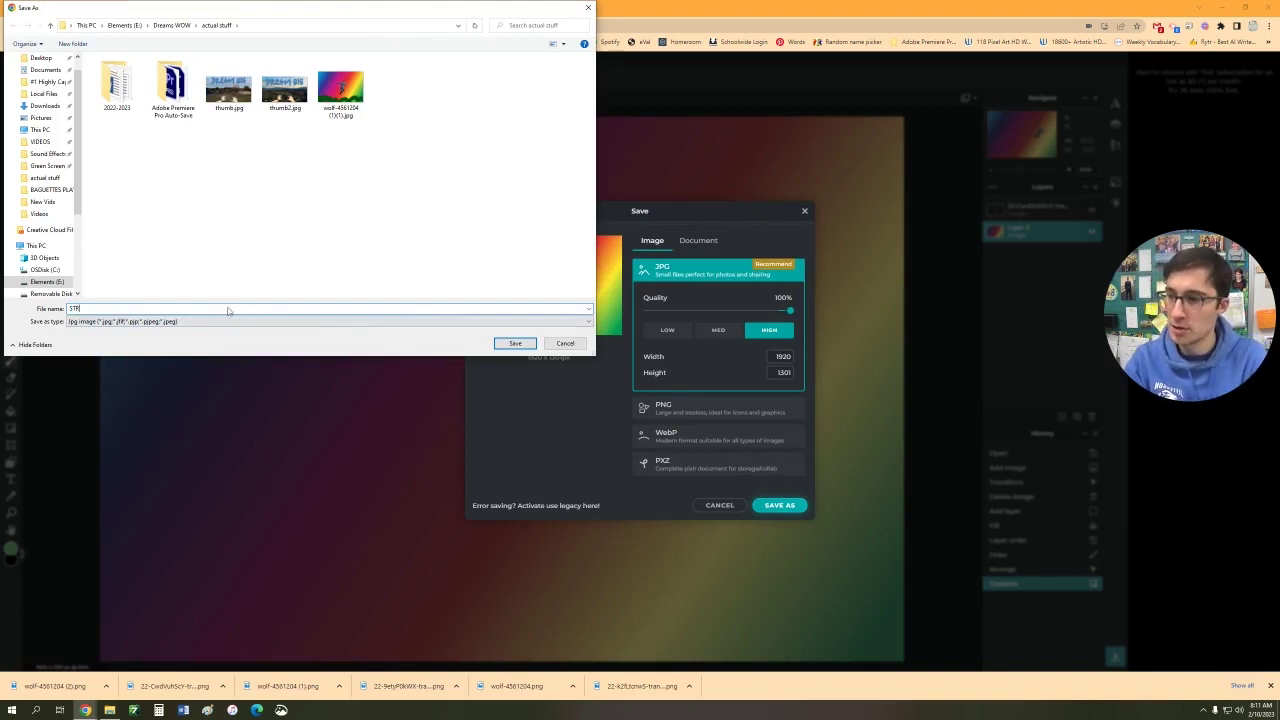
text(ANGE PIC)
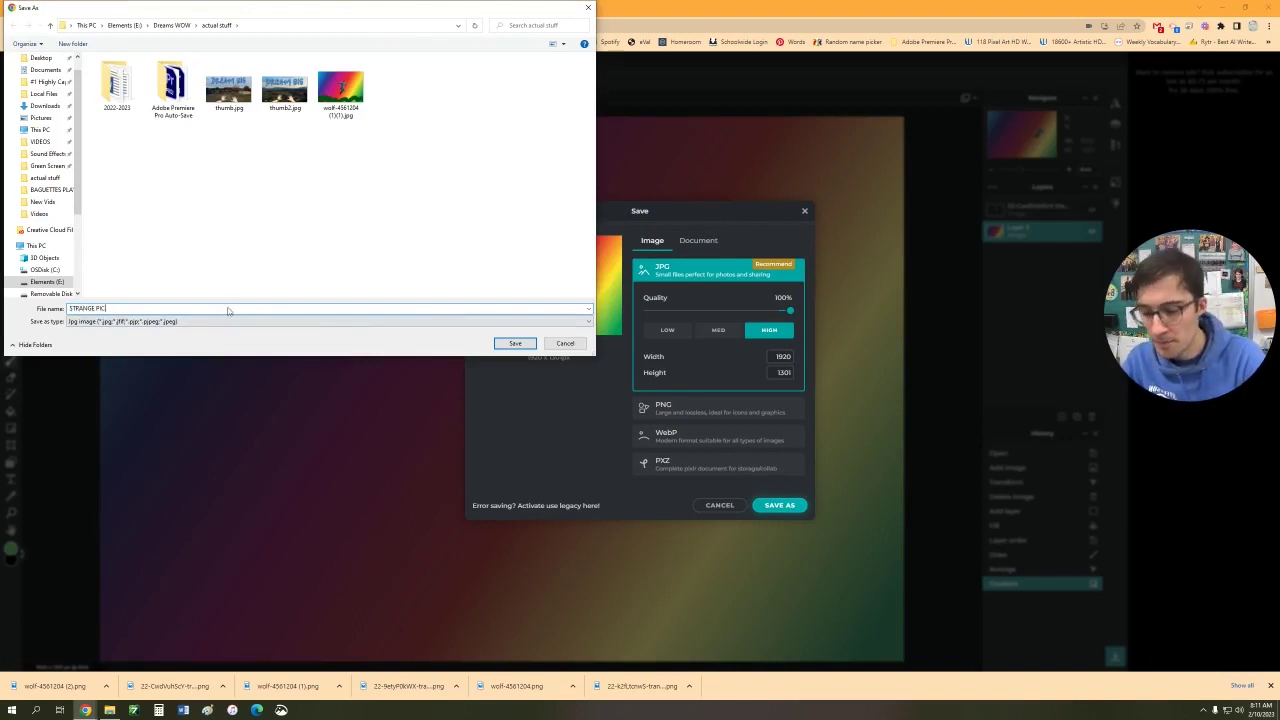
text(S)
key(Return)
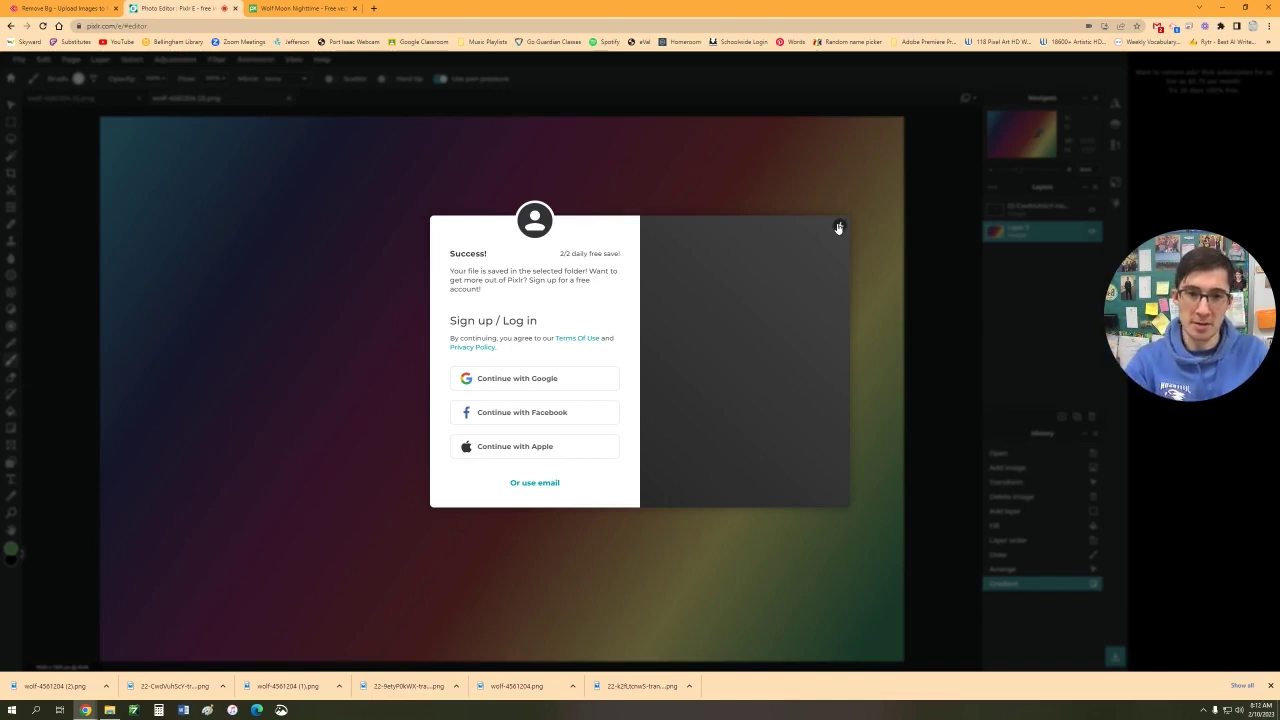
click(839, 227)
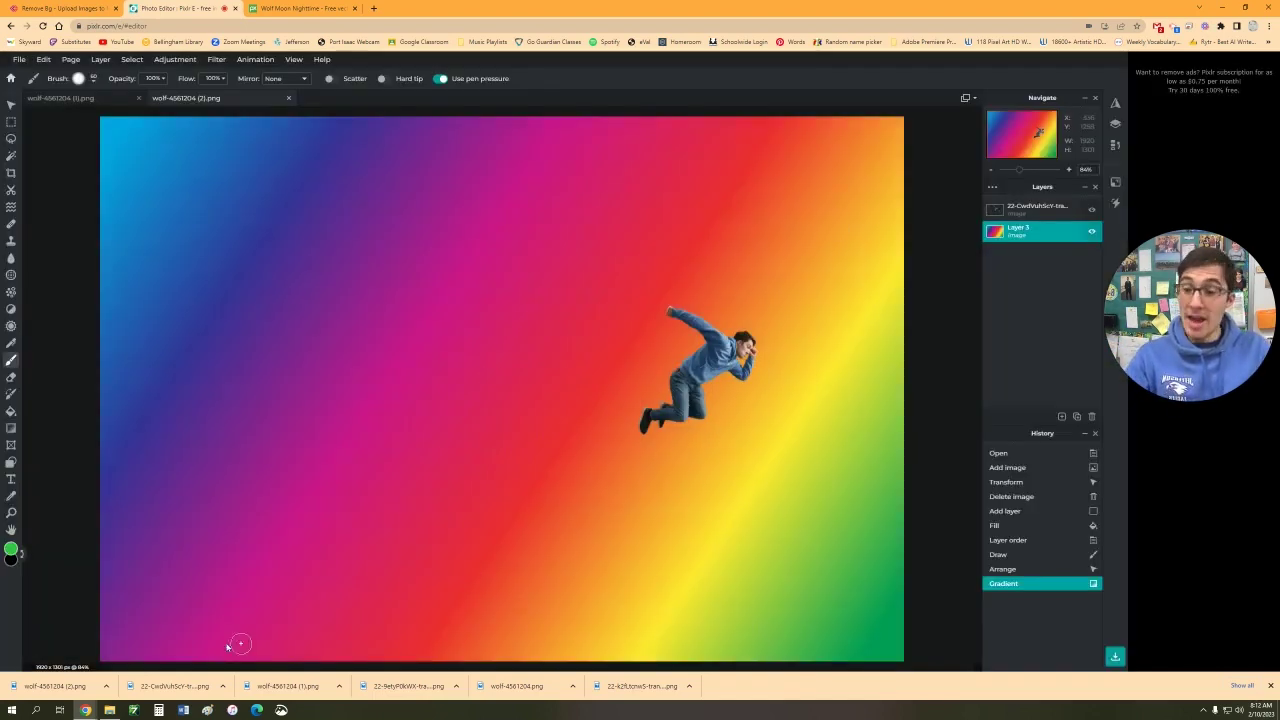